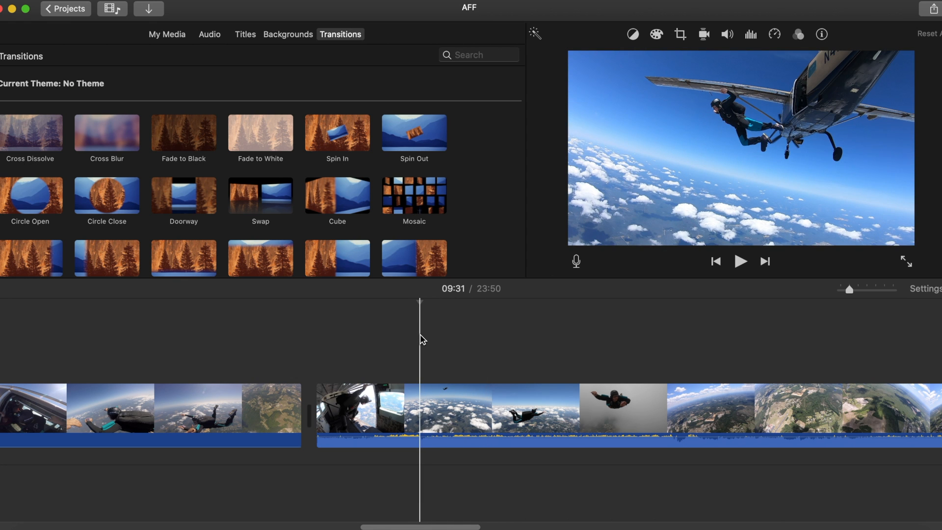
Step: Add a freeze frame at the airplane exit in the PSP 4 clip and split it partway through at 09:32
{"action": "right_click", "coordinate": [421, 392]}
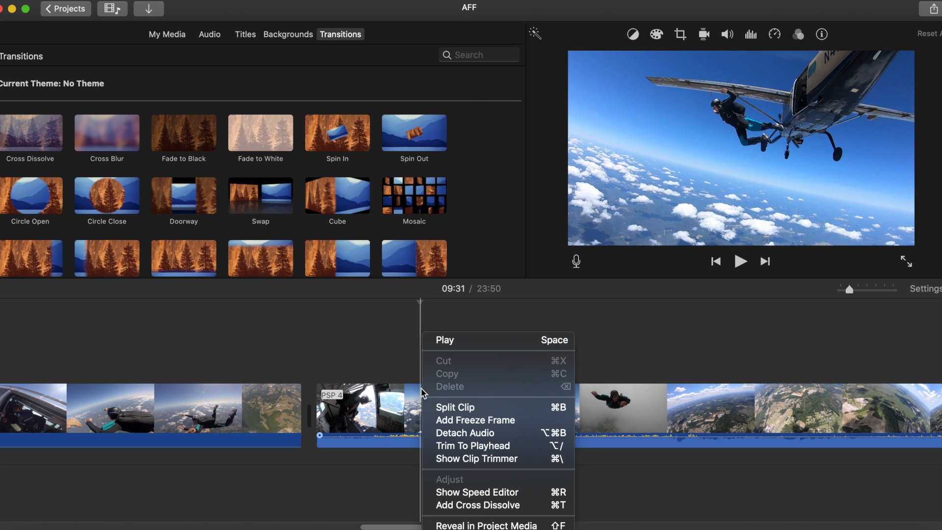
{"action": "left_click", "coordinate": [440, 421]}
{"action": "left_click_drag", "start_coordinate": [849, 289], "coordinate": [878, 296]}
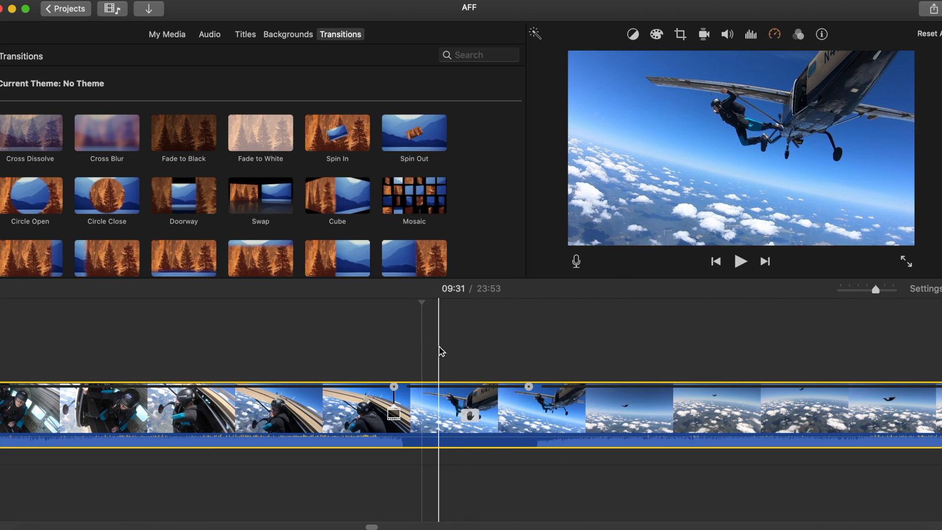
{"action": "left_click", "coordinate": [446, 357]}
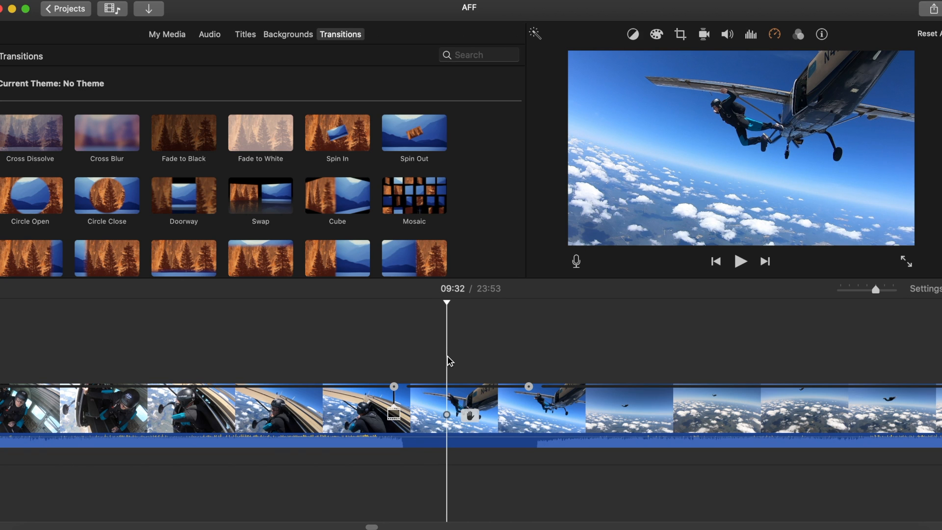
{"action": "right_click", "coordinate": [449, 400]}
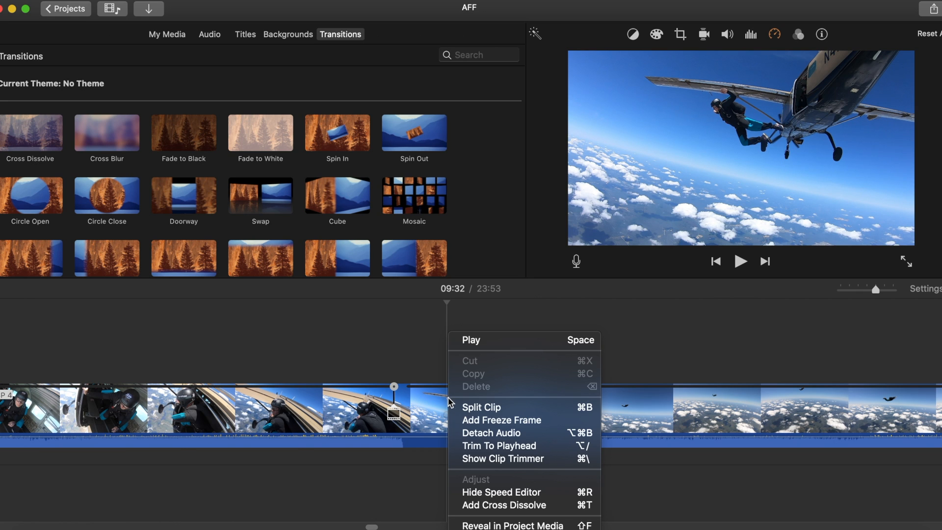
{"action": "left_click", "coordinate": [464, 410]}
Step: Insert the white screenshot from the desktop between the two freeze-frame parts and shorten it to a brief flash
{"action": "left_click_drag", "start_coordinate": [932, 162], "coordinate": [870, 162]}
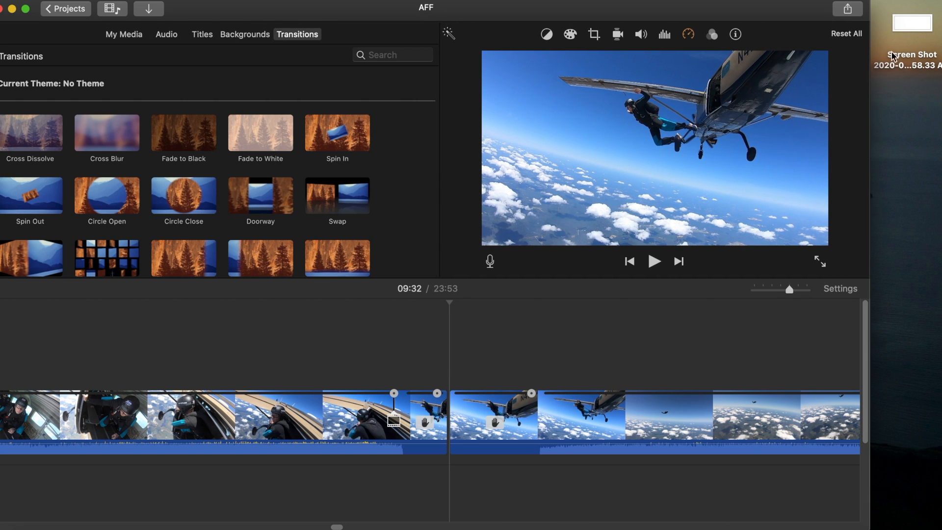
{"action": "left_click_drag", "start_coordinate": [907, 27], "coordinate": [501, 422]}
{"action": "scroll", "coordinate": [500, 422], "scroll_direction": "right", "scroll_amount": 5}
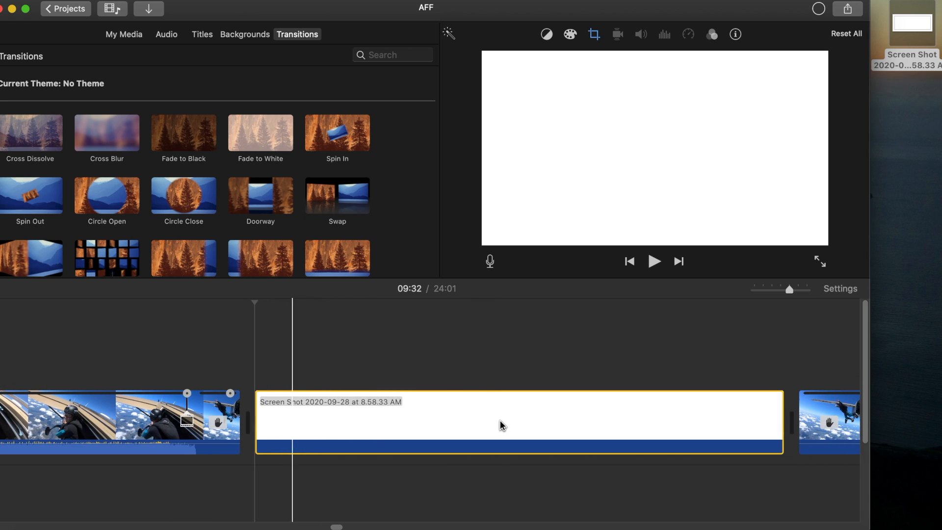
{"action": "left_click_drag", "start_coordinate": [777, 405], "coordinate": [244, 418]}
Step: Play back the section from the first freeze-frame part through the white flash
{"action": "left_click", "coordinate": [203, 375]}
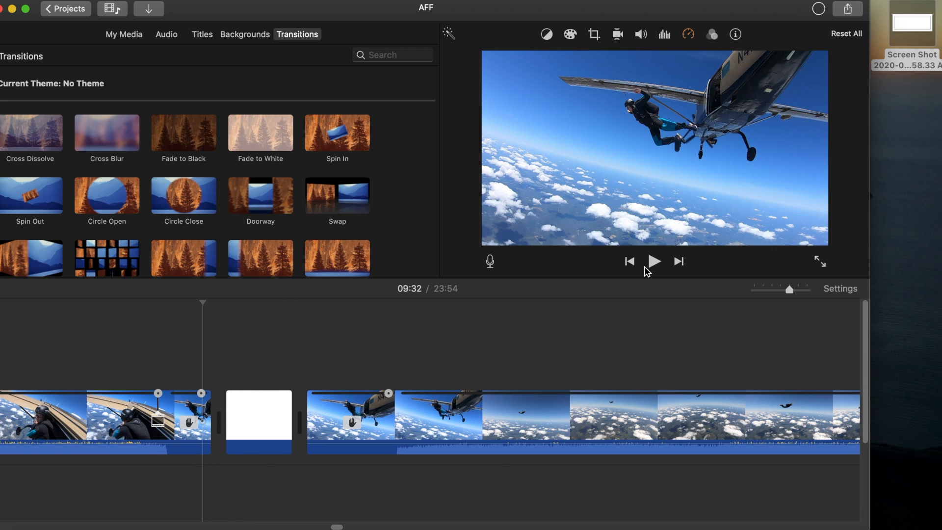
{"action": "left_click", "coordinate": [656, 263]}
{"action": "key", "text": "space"}
Step: Try to shorten the white clip further and replay the flash from the first freeze-frame part
{"action": "left_click_drag", "start_coordinate": [295, 417], "coordinate": [244, 414]}
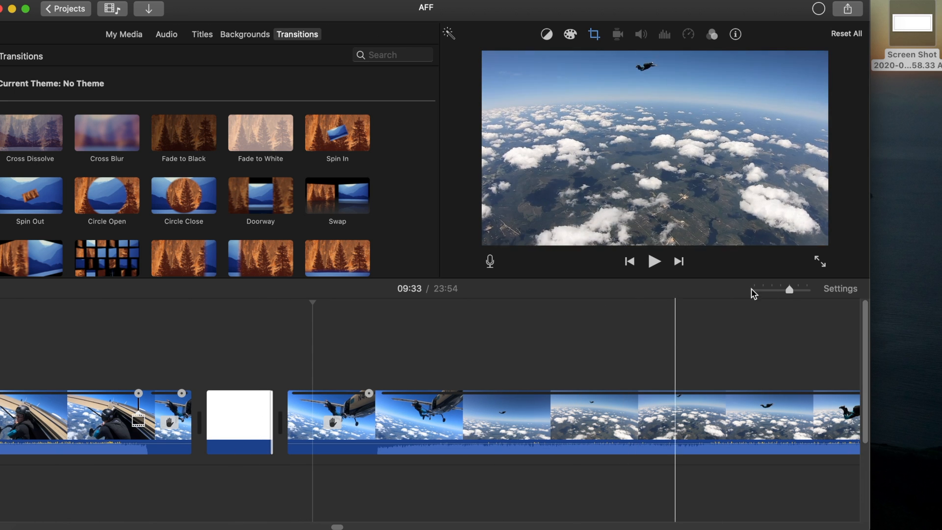
{"action": "left_click_drag", "start_coordinate": [792, 295], "coordinate": [790, 292]}
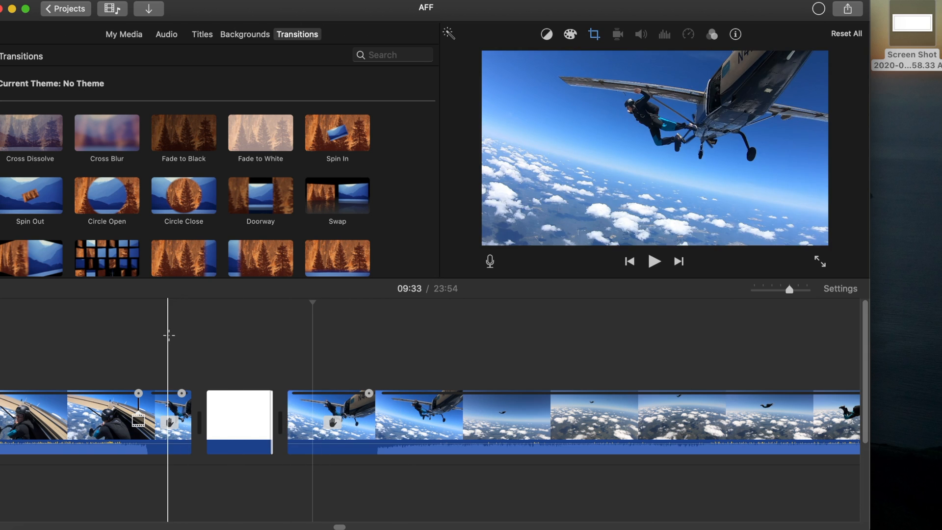
{"action": "left_click", "coordinate": [168, 332]}
{"action": "left_click", "coordinate": [654, 261]}
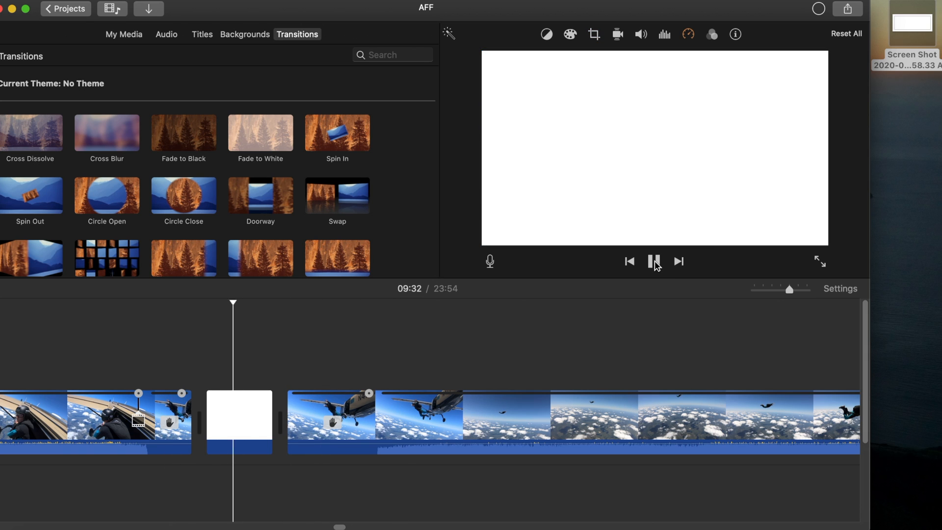
{"action": "left_click", "coordinate": [654, 261]}
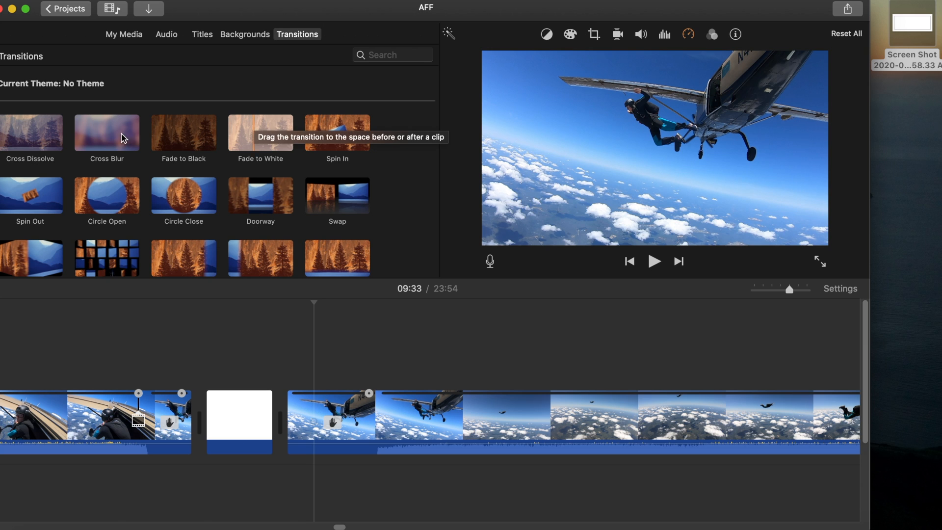
Step: Add a Cross Blur transition between the white clip and the second freeze-frame part, and play it back
{"action": "left_click_drag", "start_coordinate": [112, 133], "coordinate": [266, 416]}
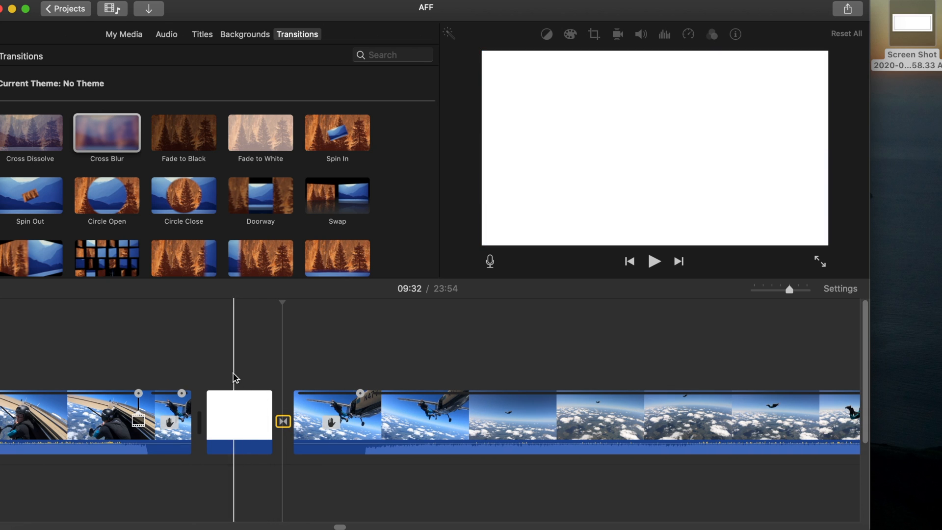
{"action": "left_click", "coordinate": [189, 365]}
{"action": "left_click", "coordinate": [655, 261]}
{"action": "left_click", "coordinate": [655, 263]}
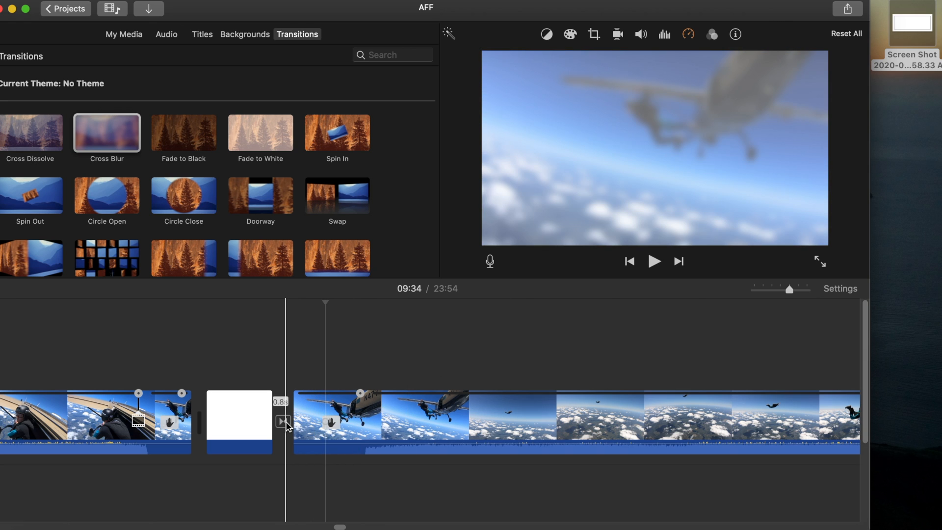
Step: Set the Cross Blur transition's duration to 0.4 s and preview it from the first freeze-frame part
{"action": "scroll", "coordinate": [287, 425], "scroll_direction": "right", "scroll_amount": 5}
{"action": "double_click", "coordinate": [177, 423]}
{"action": "key", "text": "Right"}
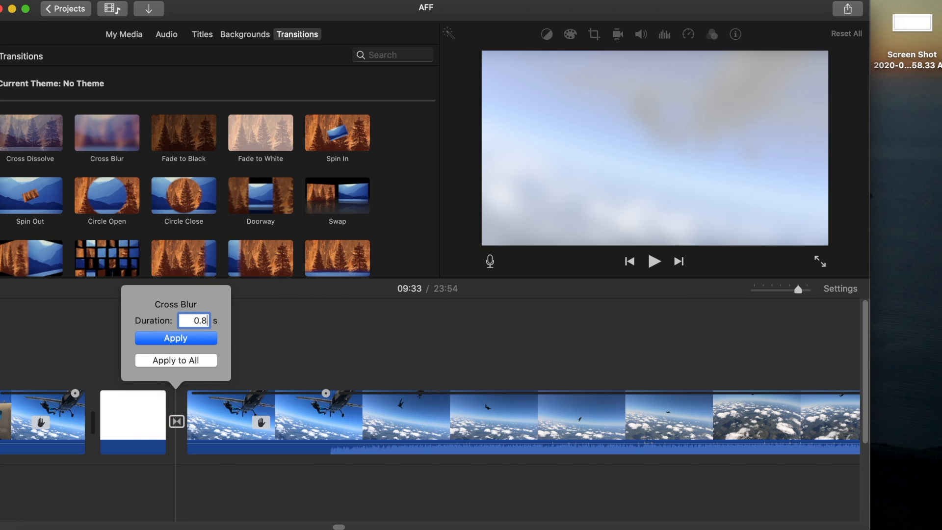
{"action": "type", "text": "4"}
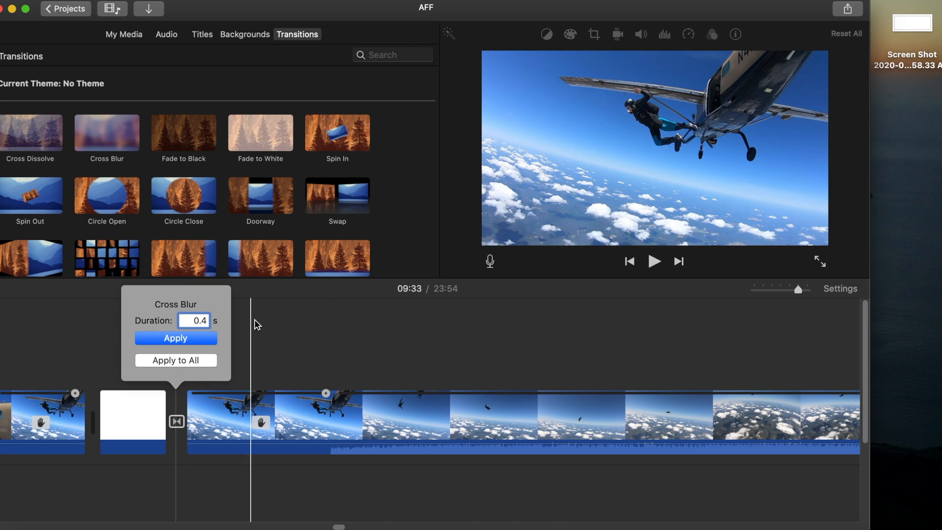
{"action": "left_click", "coordinate": [208, 338]}
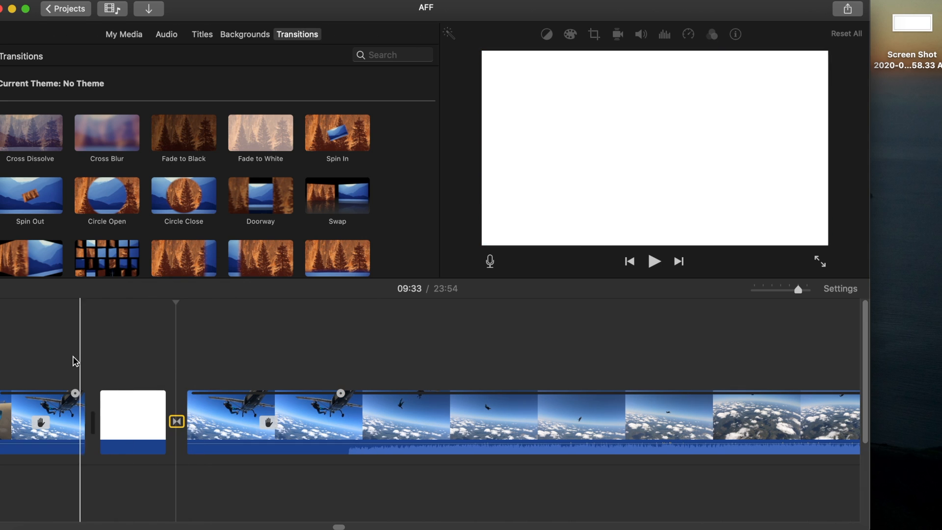
{"action": "left_click", "coordinate": [41, 355]}
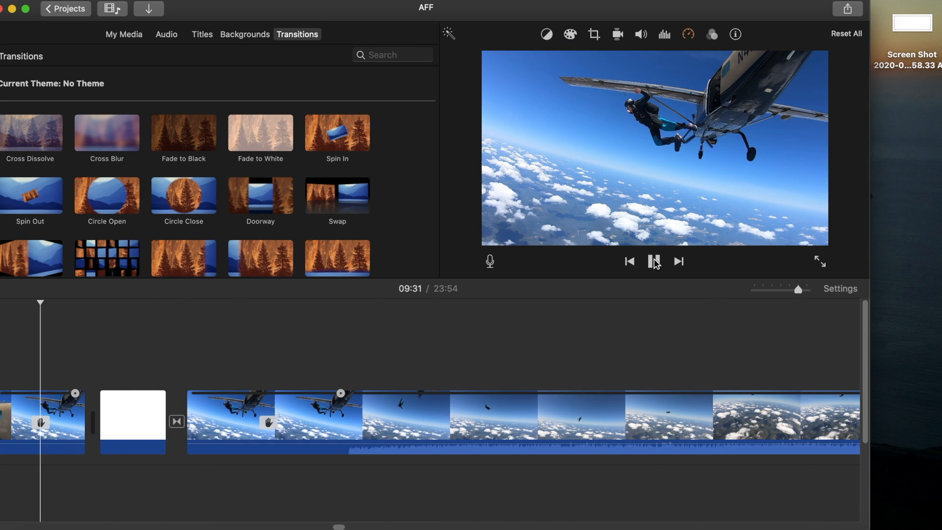
Step: Try trimming the white clip once more and play through the flash and shortened blur
{"action": "left_click_drag", "start_coordinate": [166, 400], "coordinate": [100, 408]}
{"action": "left_click", "coordinate": [30, 368]}
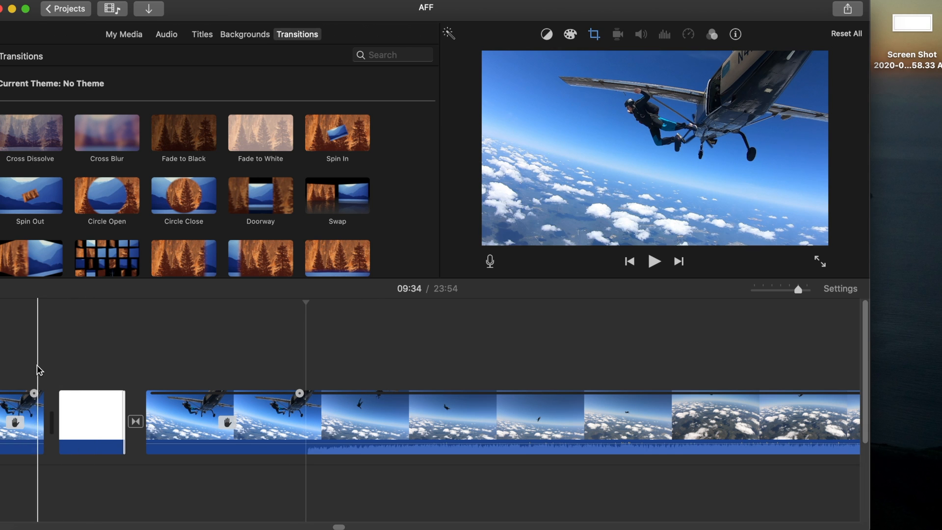
{"action": "left_click", "coordinate": [653, 261]}
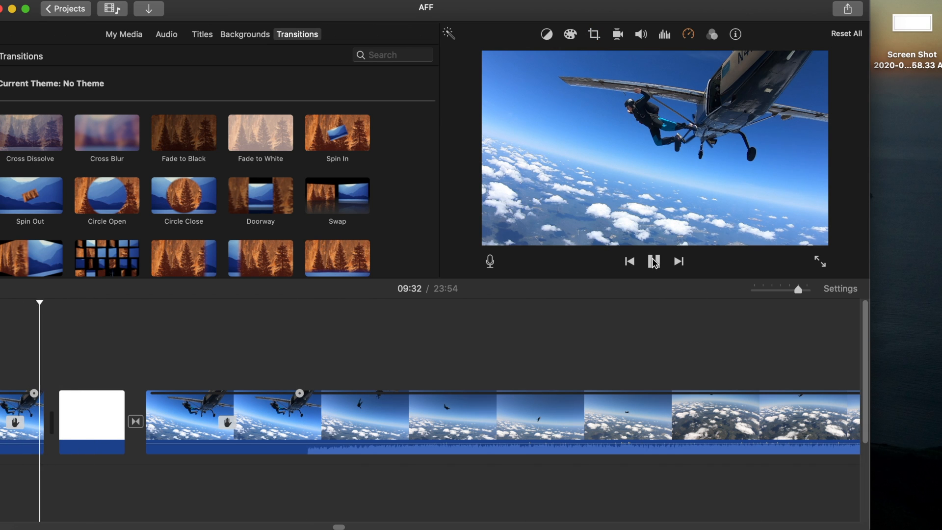
{"action": "left_click", "coordinate": [653, 262]}
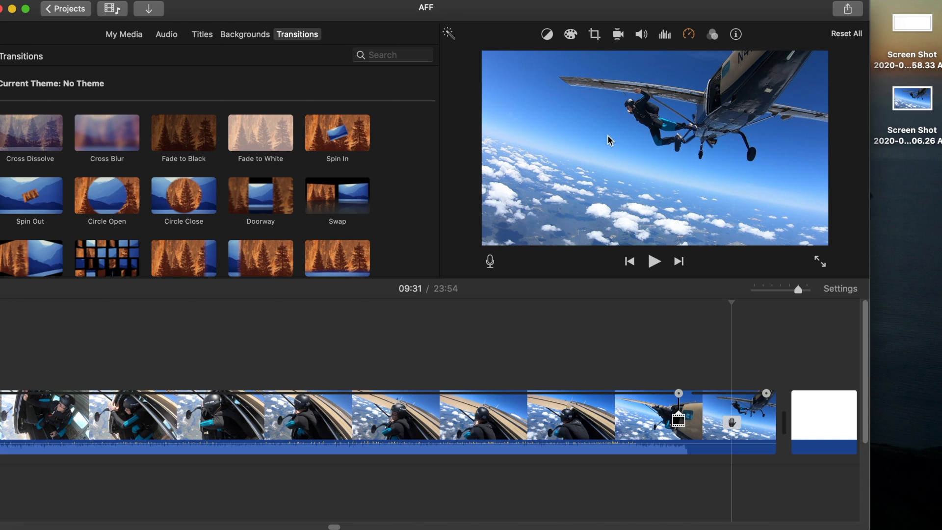
Step: Open AirDrop and send the skydiving screenshot from the desktop to the nearby iPhone
{"action": "key", "text": "super+space"}
{"action": "type", "text": "airdrop"}
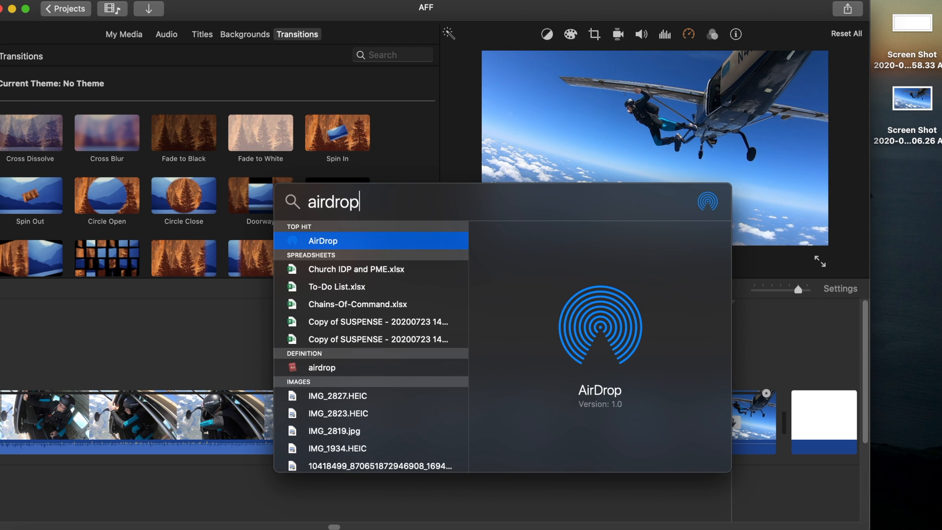
{"action": "key", "text": "Return"}
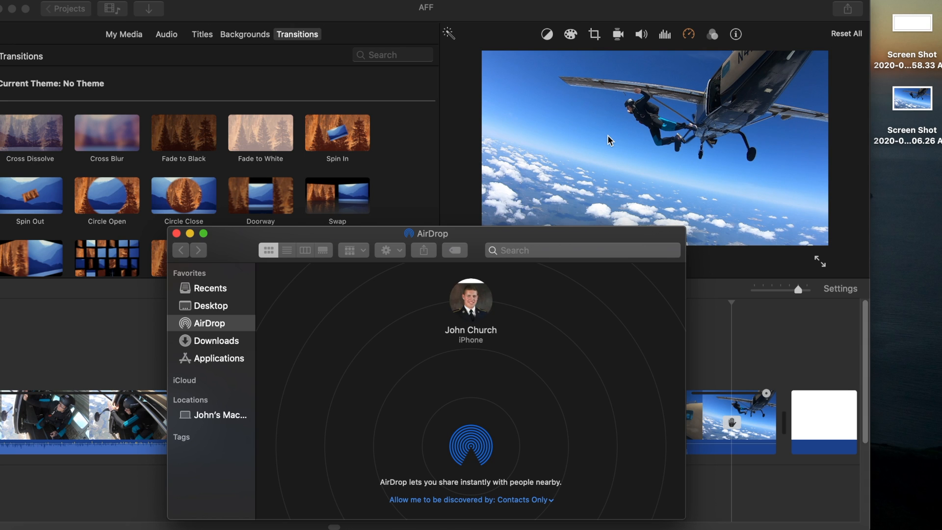
{"action": "left_click_drag", "start_coordinate": [905, 103], "coordinate": [470, 302]}
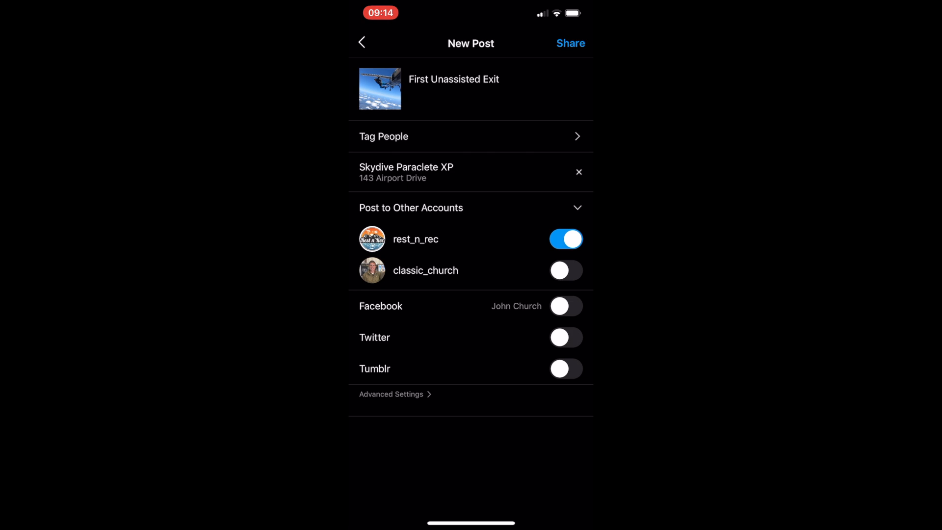
Step: Share the Instagram post captioned "First Unassisted Exit" with the rest_n_rec account and browse that account's posts
{"action": "left_click", "coordinate": [570, 43]}
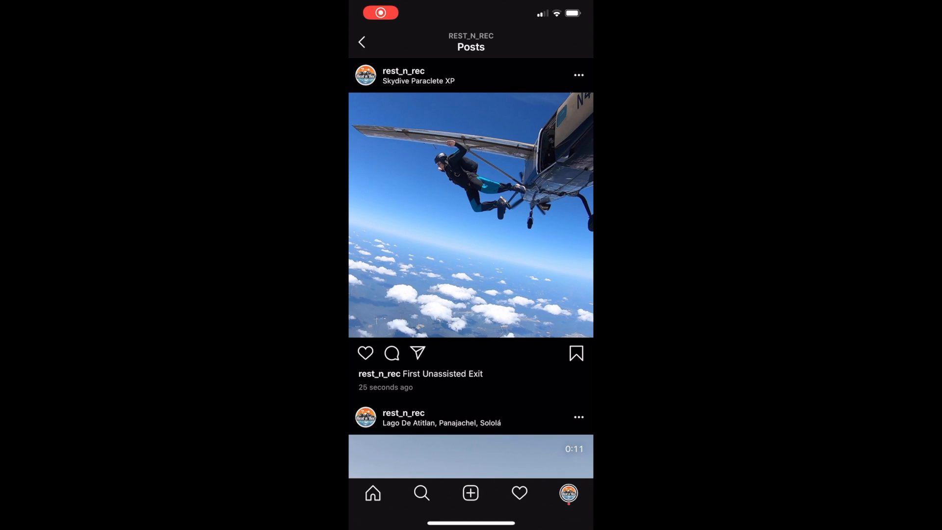
{"action": "scroll", "coordinate": [471, 268], "scroll_direction": "down", "scroll_amount": 5}
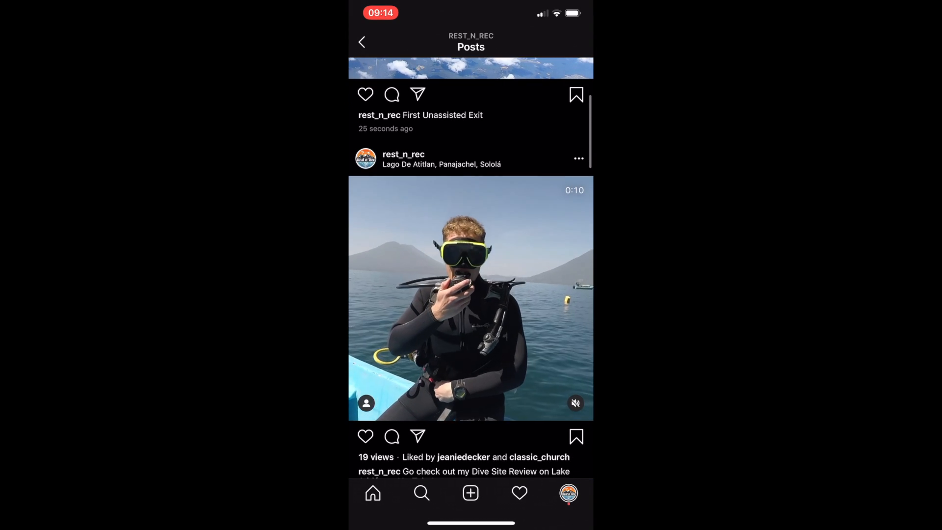
{"action": "scroll", "coordinate": [471, 267], "scroll_direction": "down", "scroll_amount": 7}
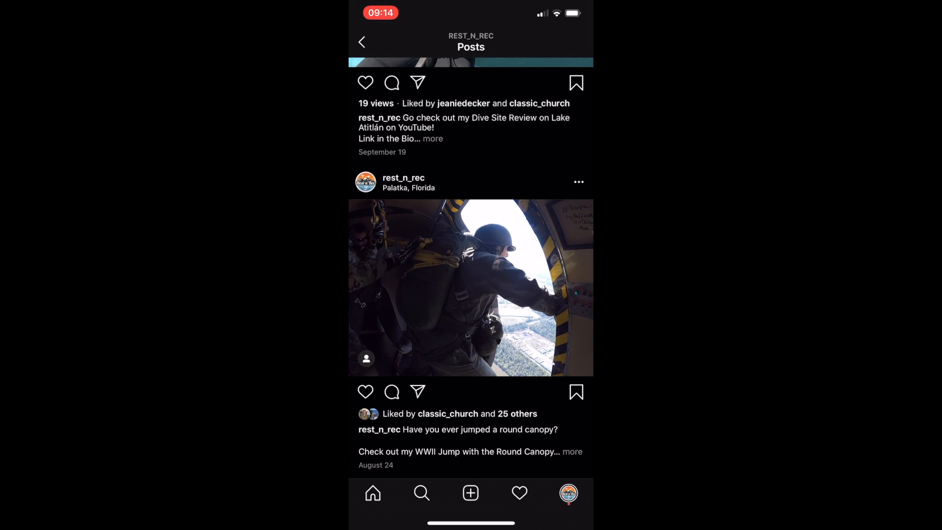
{"action": "left_click", "coordinate": [361, 42]}
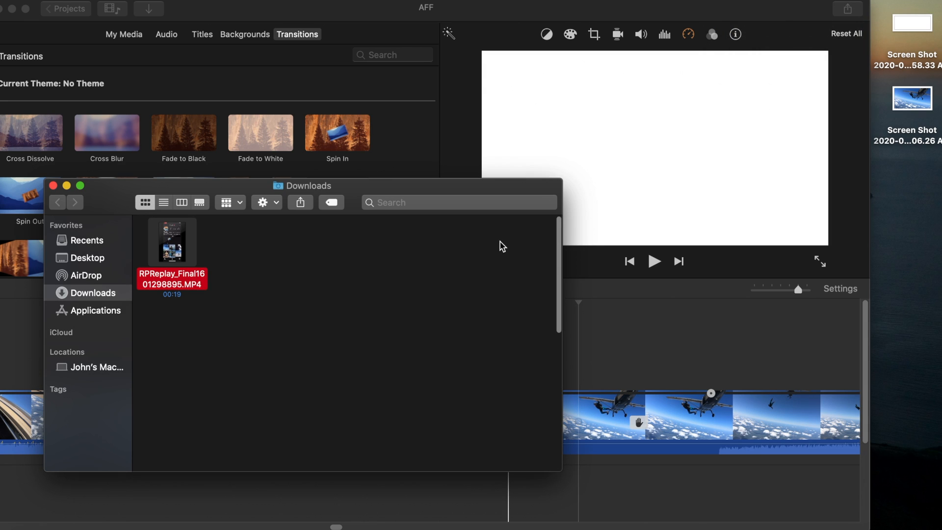
Step: Move the phone recording RPReplay_Final1601298895.MP4 from the Downloads folder to the desktop
{"action": "mouse_move", "coordinate": [174, 260]}
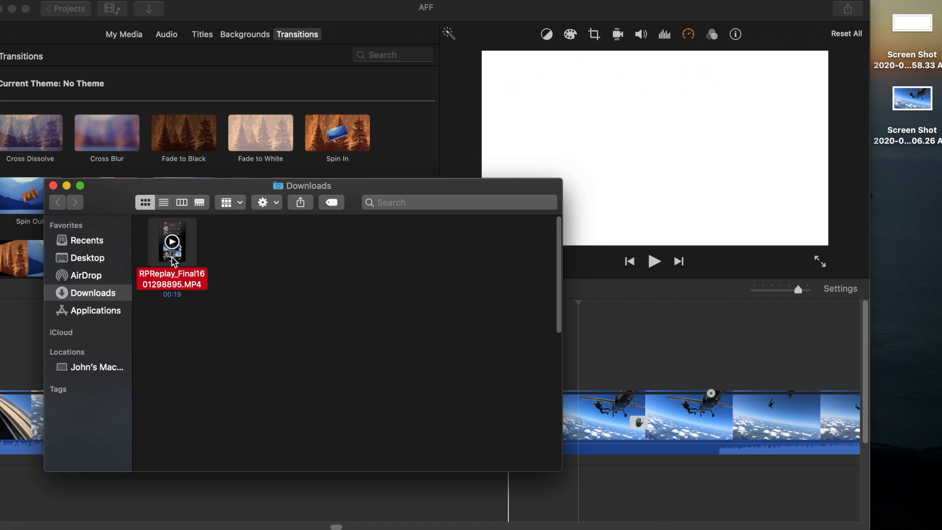
{"action": "left_click_drag", "start_coordinate": [179, 262], "coordinate": [920, 206]}
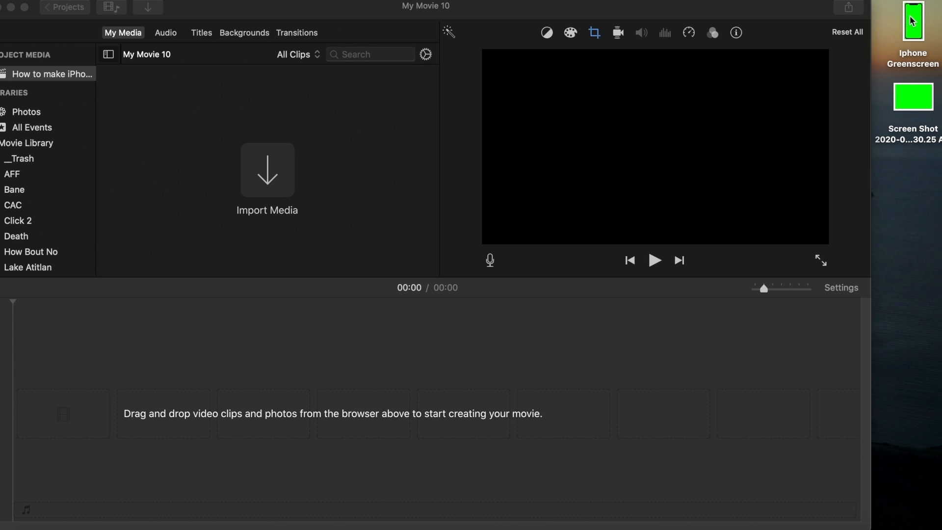
Step: View the Iphone Greenscreen image from the desktop at full size and close it
{"action": "left_click", "coordinate": [915, 30]}
{"action": "double_click", "coordinate": [916, 31]}
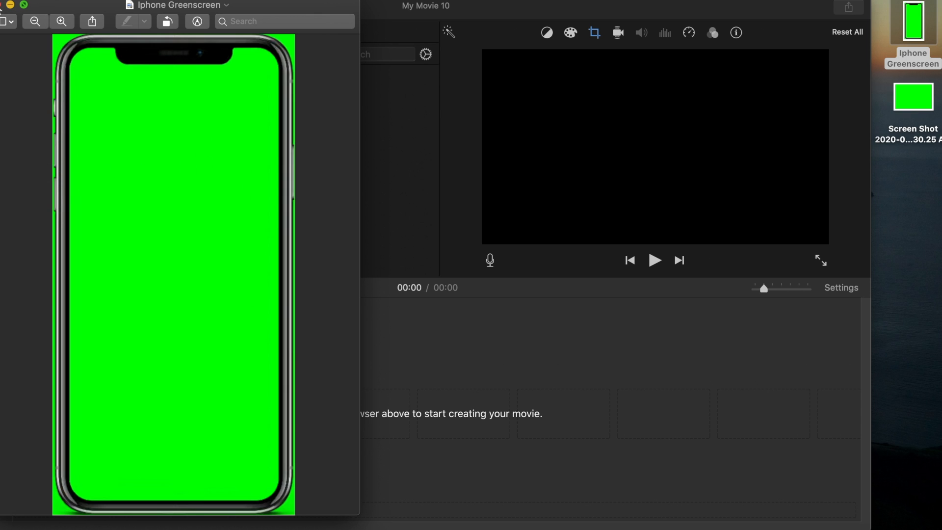
{"action": "left_click", "coordinate": [1, 6]}
Step: Switch to the blank PowerPoint presentation and delete the title and subtitle placeholders from the slide
{"action": "left_click", "coordinate": [809, 523]}
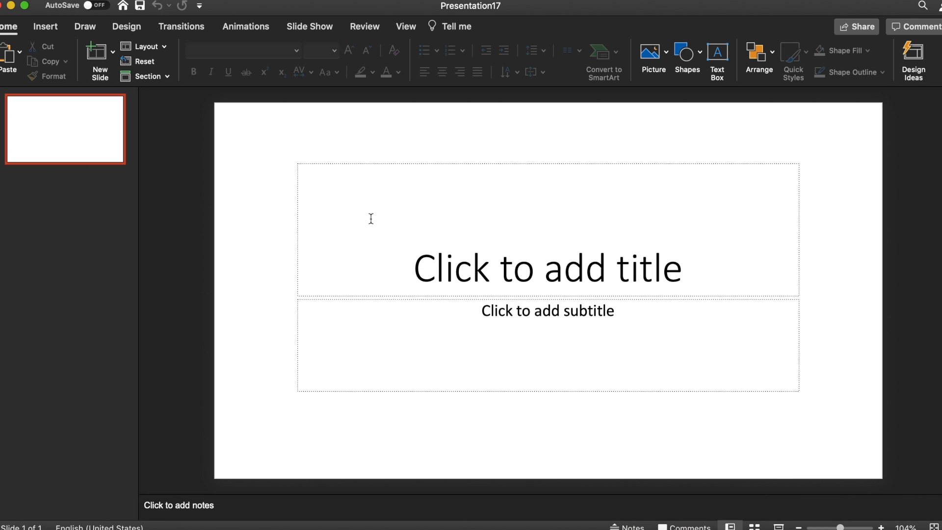
{"action": "left_click", "coordinate": [374, 163]}
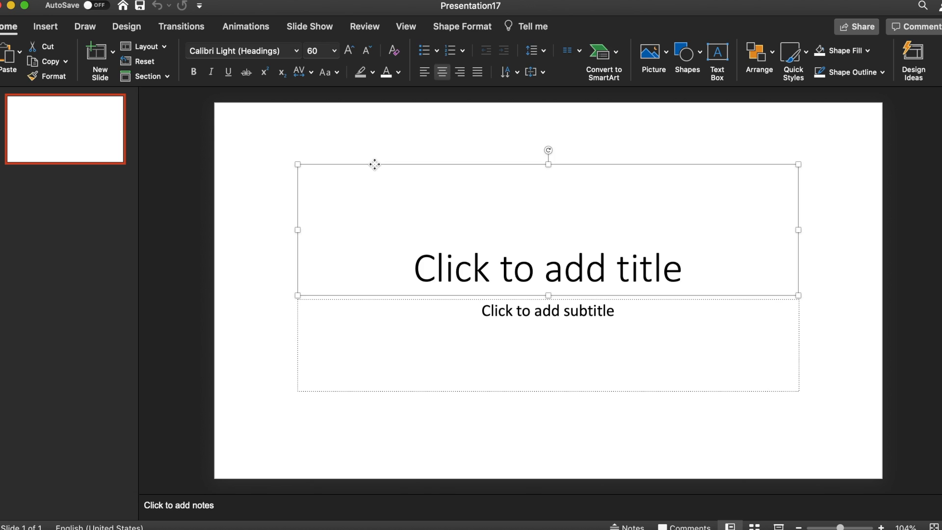
{"action": "key", "text": "Delete"}
{"action": "left_click", "coordinate": [397, 299]}
{"action": "key", "text": "Delete"}
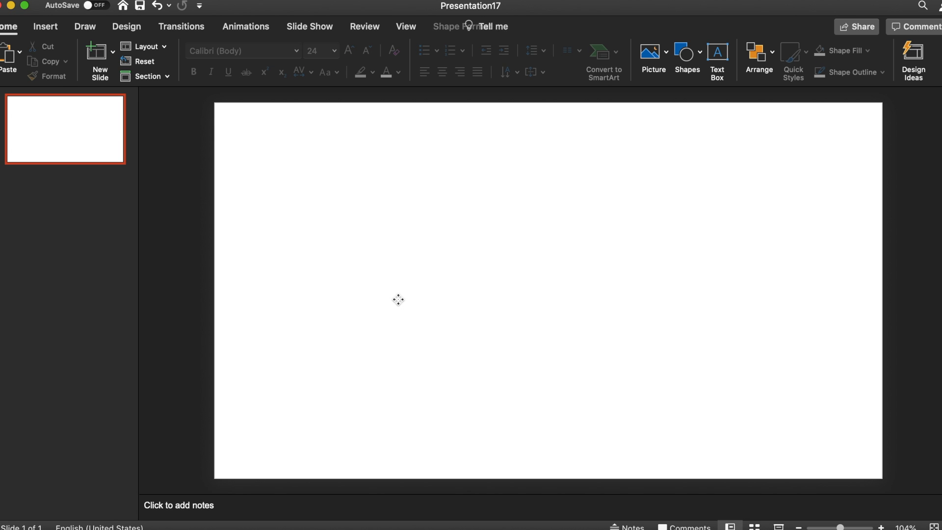
Step: Insert the Iphone Greenscreen image from the desktop onto the blank slide and dismiss the design suggestions
{"action": "left_click_drag", "start_coordinate": [941, 191], "coordinate": [876, 191]}
{"action": "left_click_drag", "start_coordinate": [908, 13], "coordinate": [518, 257]}
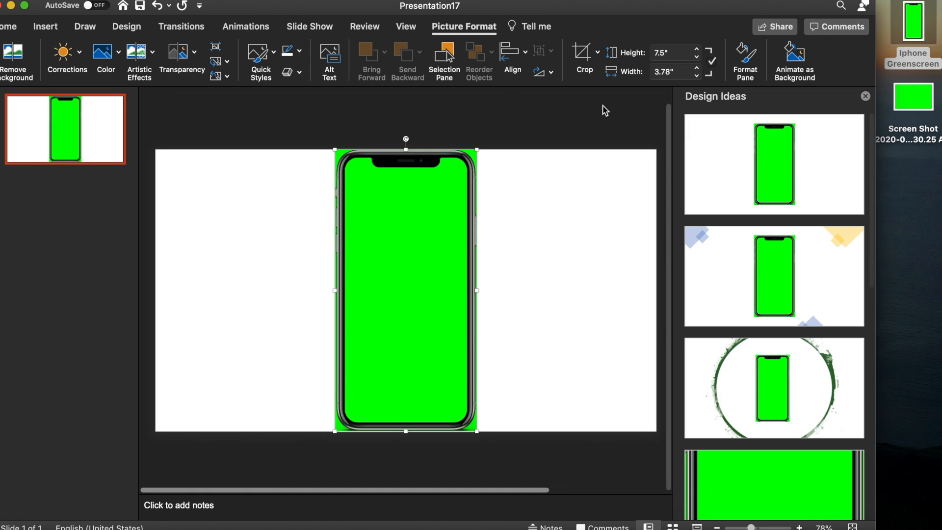
{"action": "left_click", "coordinate": [864, 97]}
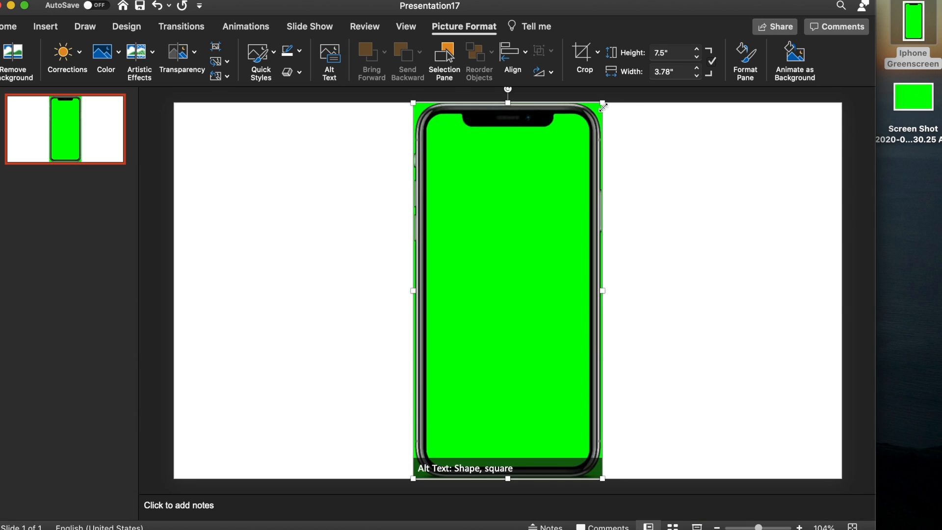
Step: Shrink the iPhone image slightly so it fits inside the slide and re-centre it
{"action": "mouse_move", "coordinate": [602, 101]}
{"action": "left_mouse_down"}
{"action": "mouse_move", "coordinate": [588, 130]}
{"action": "mouse_move", "coordinate": [598, 111]}
{"action": "left_mouse_up"}
{"action": "left_click_drag", "start_coordinate": [519, 221], "coordinate": [523, 216]}
{"action": "left_click", "coordinate": [634, 243]}
Step: Insert the green screenshot from the desktop, dismiss the design ideas and place the picture beside the iPhone image
{"action": "left_click_drag", "start_coordinate": [912, 97], "coordinate": [736, 195]}
{"action": "mouse_move", "coordinate": [529, 285]}
{"action": "left_mouse_down"}
{"action": "mouse_move", "coordinate": [653, 260]}
{"action": "mouse_move", "coordinate": [542, 273]}
{"action": "left_mouse_up"}
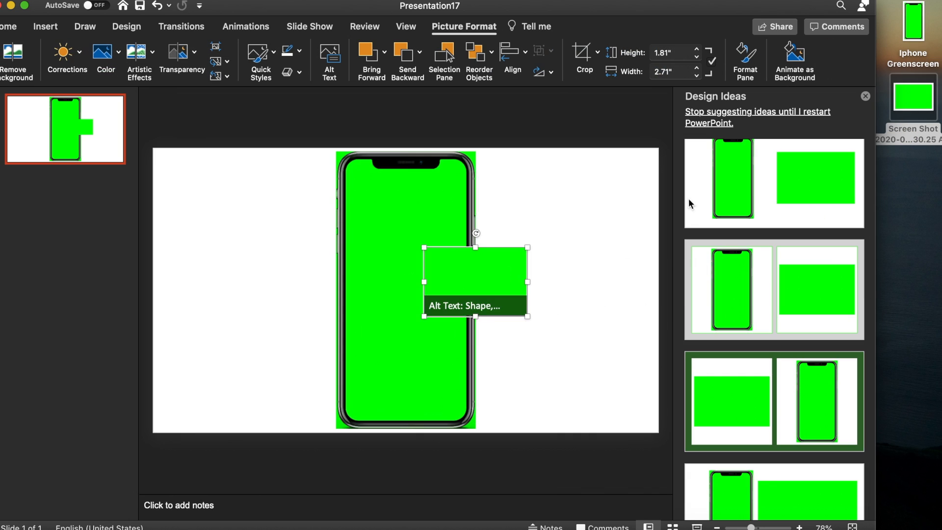
{"action": "left_click", "coordinate": [866, 96]}
{"action": "left_click_drag", "start_coordinate": [622, 278], "coordinate": [710, 245]}
Step: Send the green rectangle picture to the back, behind the iPhone image
{"action": "right_click", "coordinate": [711, 246]}
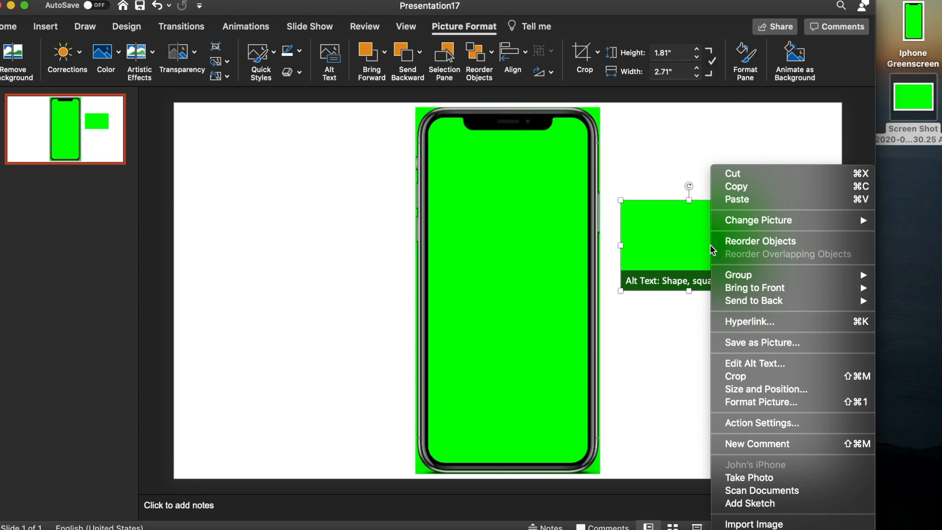
{"action": "mouse_move", "coordinate": [768, 301]}
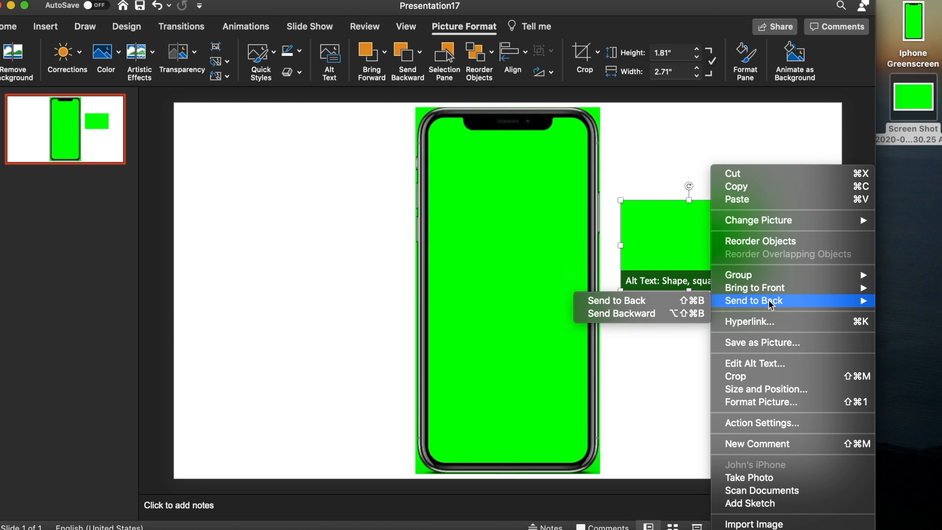
{"action": "left_click", "coordinate": [669, 316]}
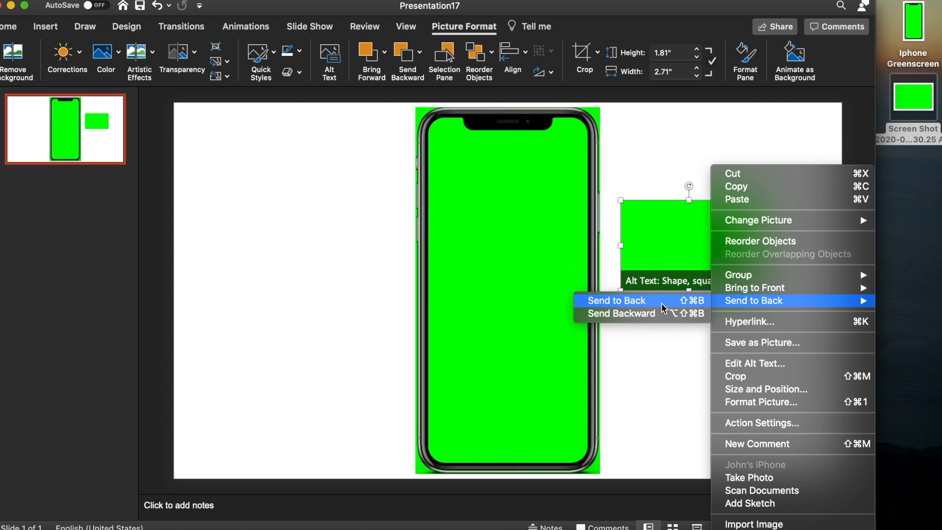
Step: Enlarge the green picture to about 10.17" by 15.26" to cover the whole slide, and start the slide show
{"action": "left_click_drag", "start_coordinate": [620, 292], "coordinate": [338, 373]}
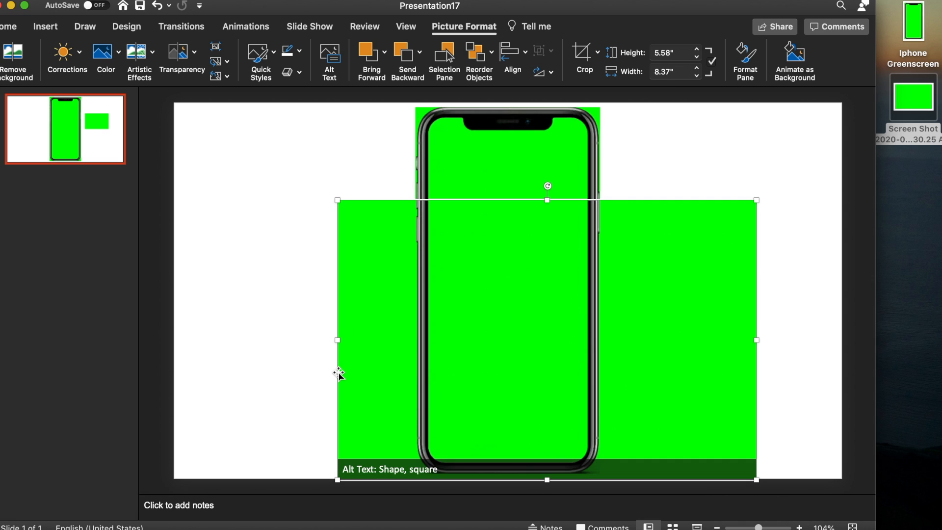
{"action": "left_click_drag", "start_coordinate": [338, 476], "coordinate": [164, 508]}
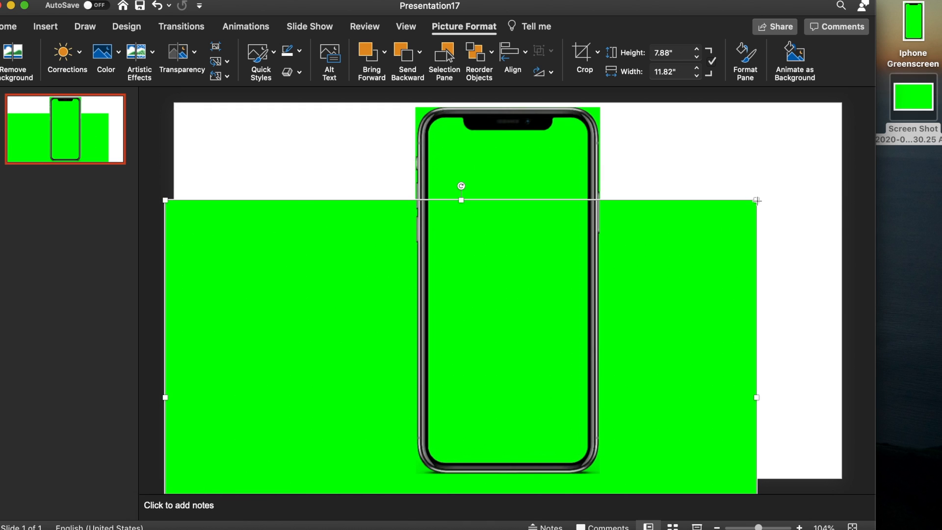
{"action": "left_click_drag", "start_coordinate": [757, 201], "coordinate": [863, 89]}
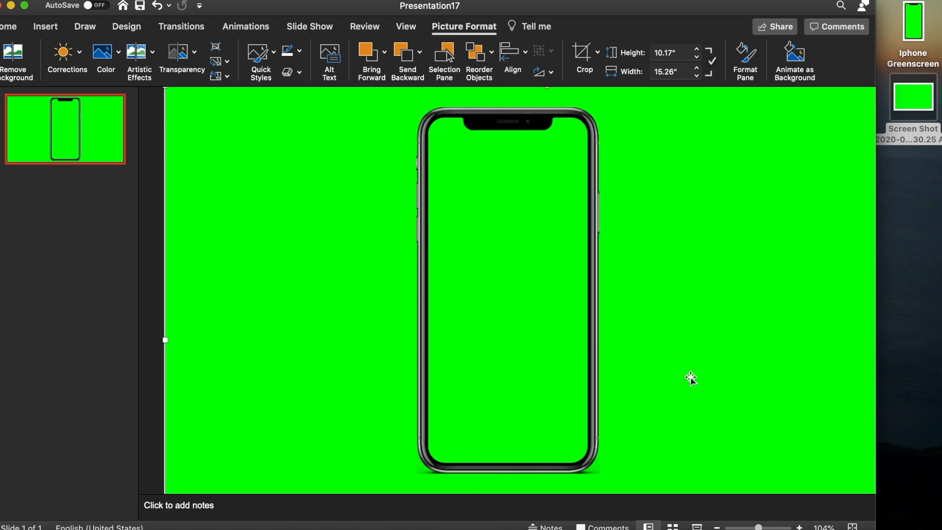
{"action": "left_click", "coordinate": [697, 526]}
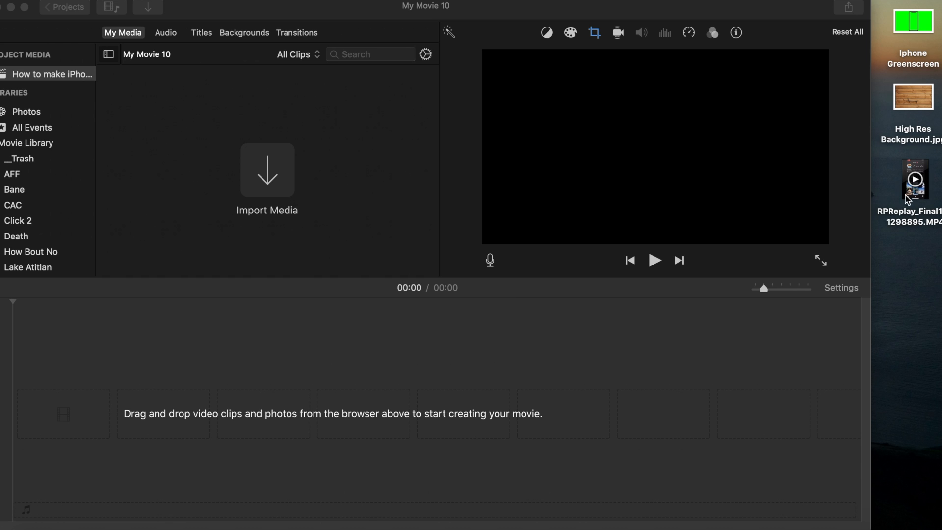
Step: Add High Res Background.jpg from the desktop to the empty iMovie timeline and apply the Crop to Fill style
{"action": "left_click", "coordinate": [906, 101]}
{"action": "left_click_drag", "start_coordinate": [907, 102], "coordinate": [126, 416]}
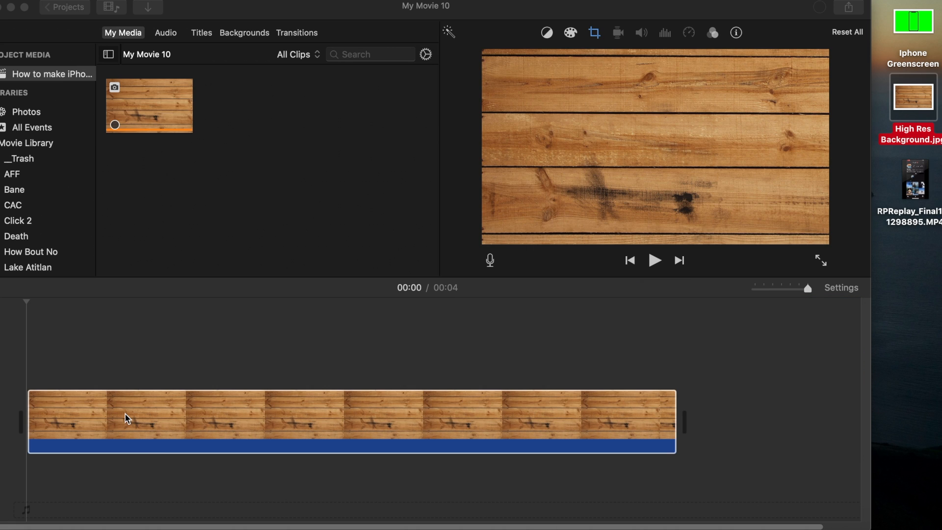
{"action": "left_click", "coordinate": [246, 414]}
{"action": "left_click", "coordinate": [594, 32]}
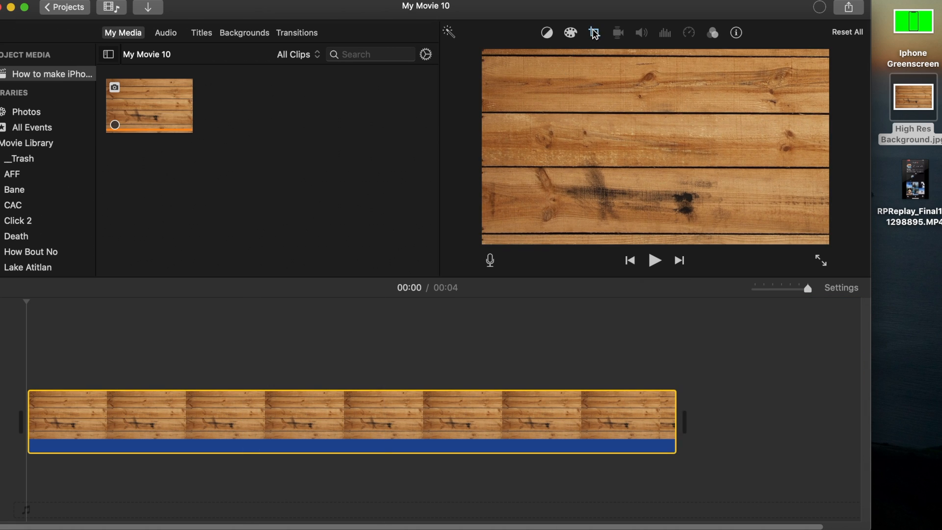
{"action": "left_click", "coordinate": [573, 61]}
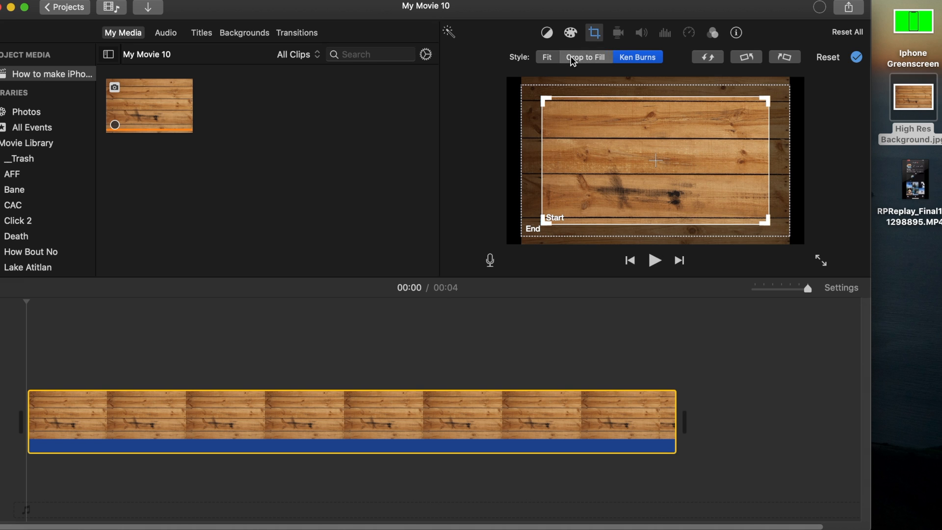
{"action": "left_click", "coordinate": [857, 57]}
Step: Overlay the phone recording from the start of the wood background and extend the background clip to the recording's end
{"action": "left_click_drag", "start_coordinate": [917, 175], "coordinate": [545, 317]}
{"action": "left_click_drag", "start_coordinate": [384, 319], "coordinate": [31, 353]}
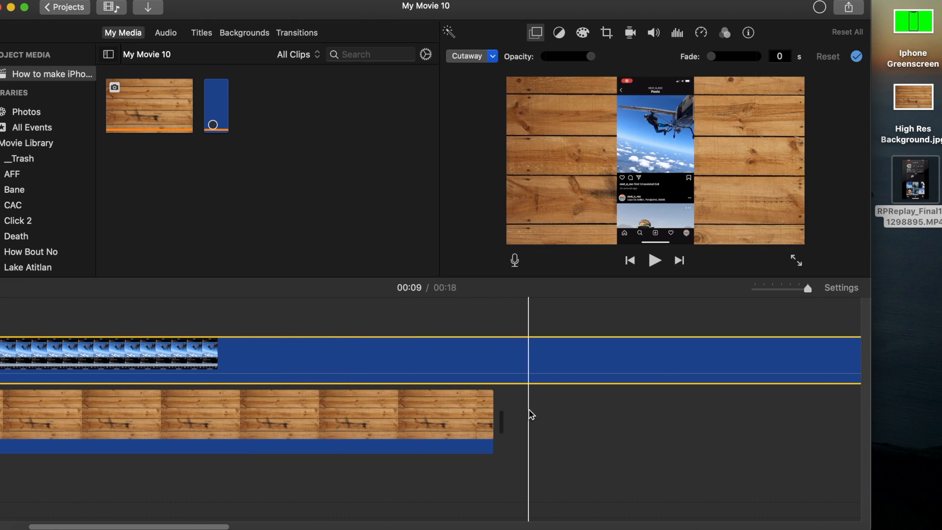
{"action": "left_click_drag", "start_coordinate": [495, 403], "coordinate": [747, 408]}
{"action": "scroll", "coordinate": [747, 408], "scroll_direction": "right", "scroll_amount": 3}
{"action": "left_click_drag", "start_coordinate": [808, 289], "coordinate": [784, 294]}
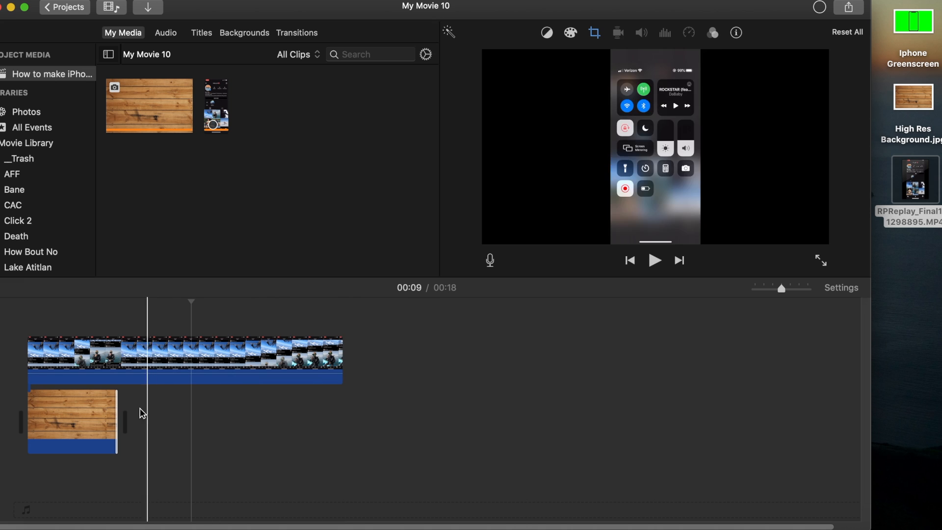
{"action": "left_click_drag", "start_coordinate": [119, 406], "coordinate": [330, 413]}
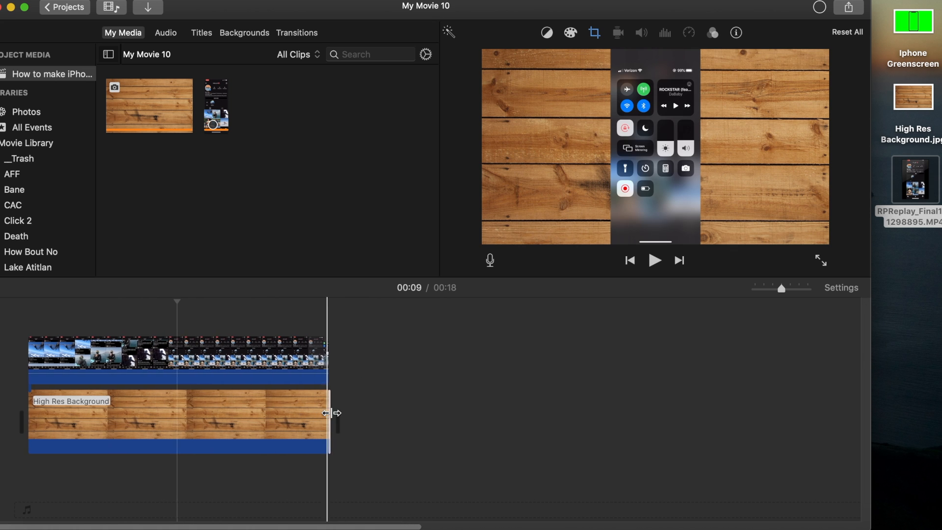
Step: Set the phone recording's overlay mode to Picture in Picture
{"action": "left_click", "coordinate": [79, 355]}
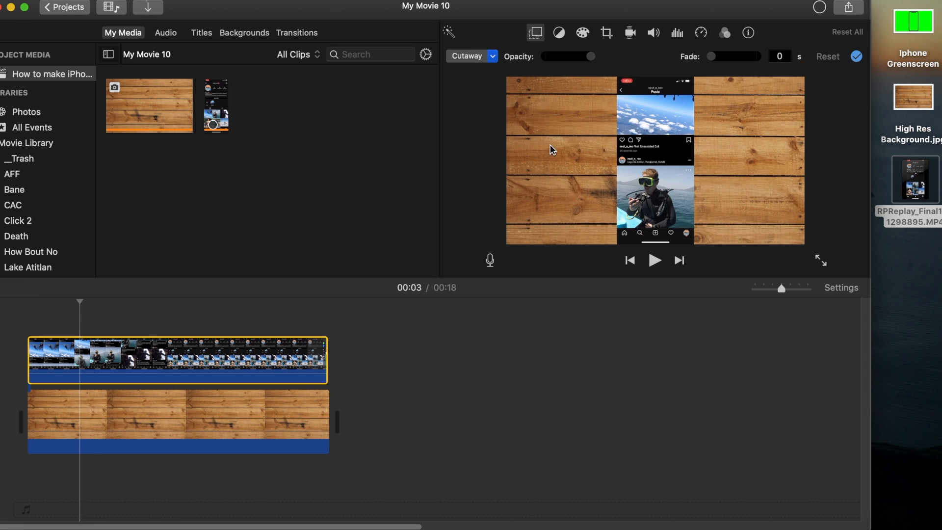
{"action": "left_click", "coordinate": [608, 34]}
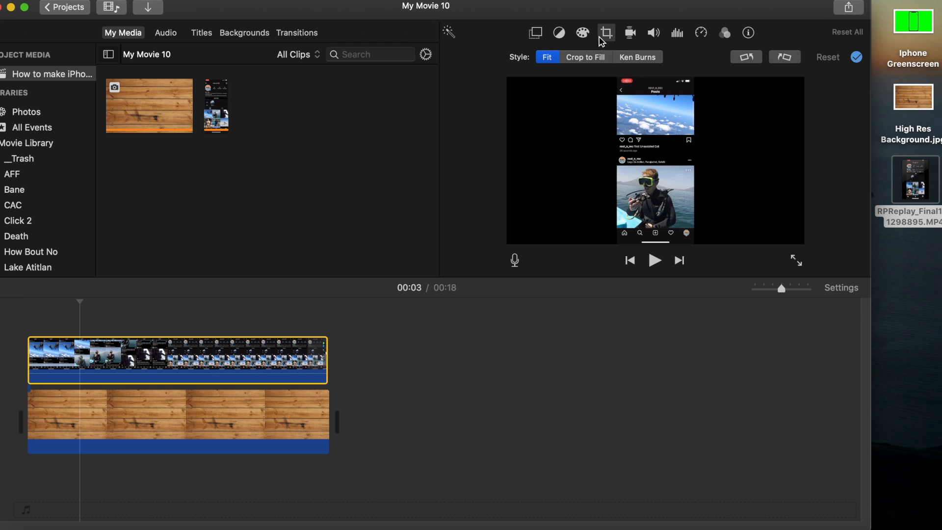
{"action": "left_click", "coordinate": [536, 32]}
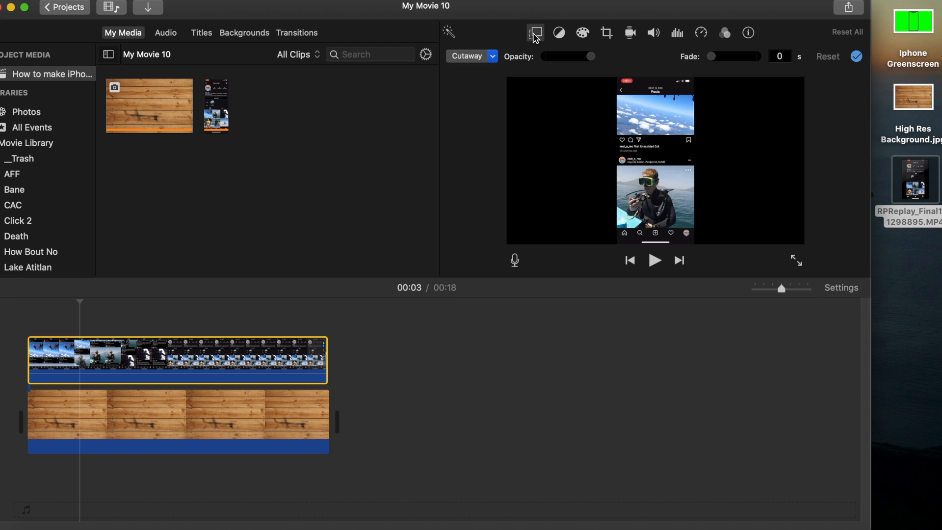
{"action": "left_click", "coordinate": [494, 57]}
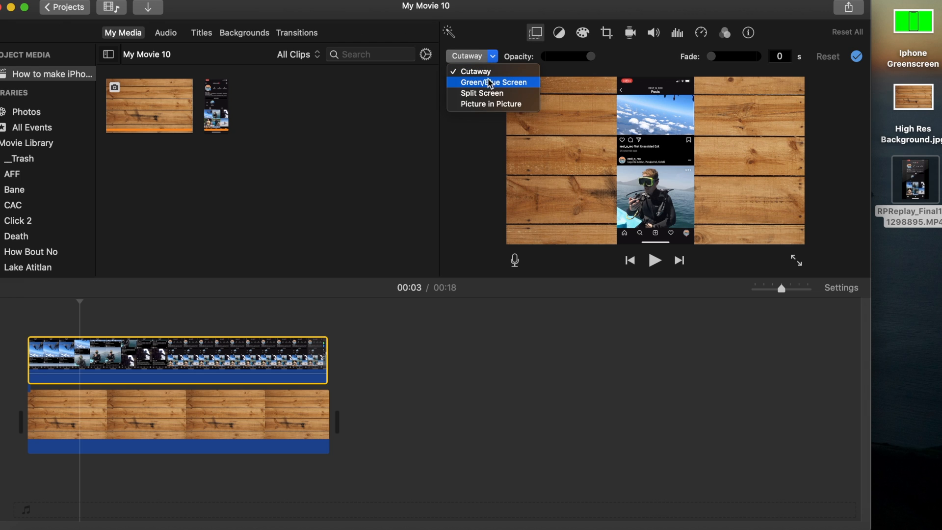
{"action": "left_click", "coordinate": [482, 104]}
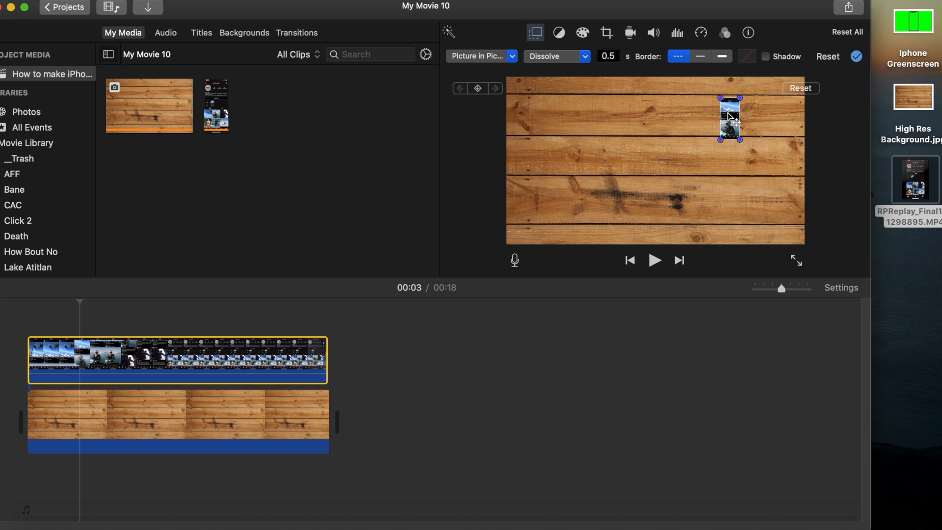
Step: Enlarge the picture-in-picture phone recording to nearly the full frame height and centre it over the wood background
{"action": "left_click_drag", "start_coordinate": [720, 140], "coordinate": [674, 242]}
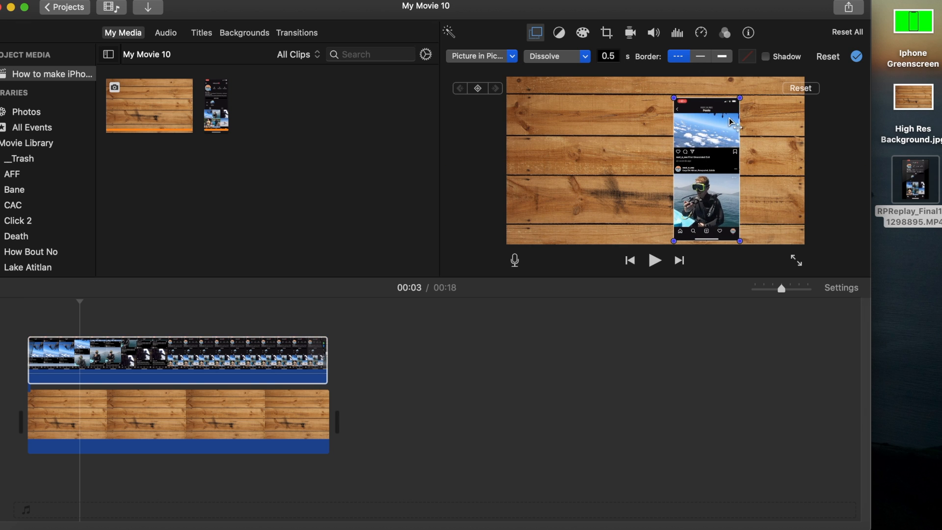
{"action": "left_click_drag", "start_coordinate": [739, 100], "coordinate": [746, 93]}
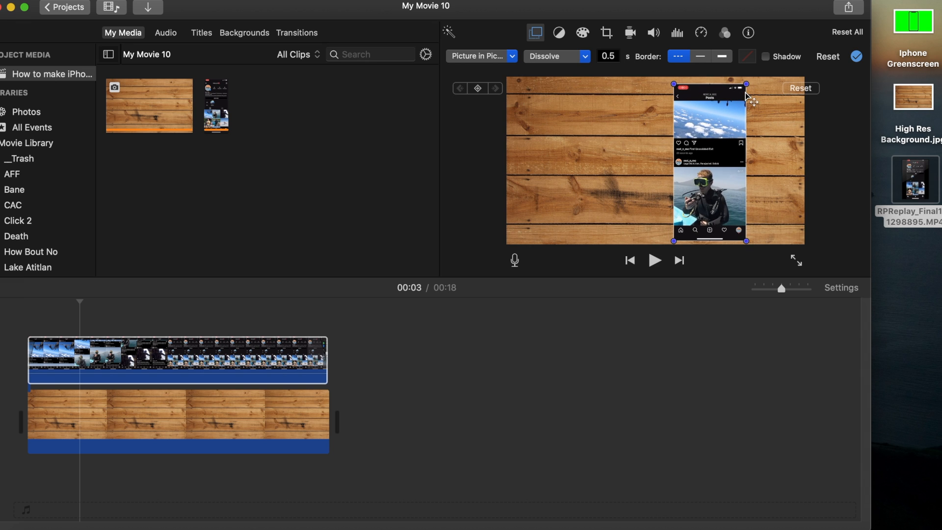
{"action": "left_click_drag", "start_coordinate": [715, 125], "coordinate": [661, 126]}
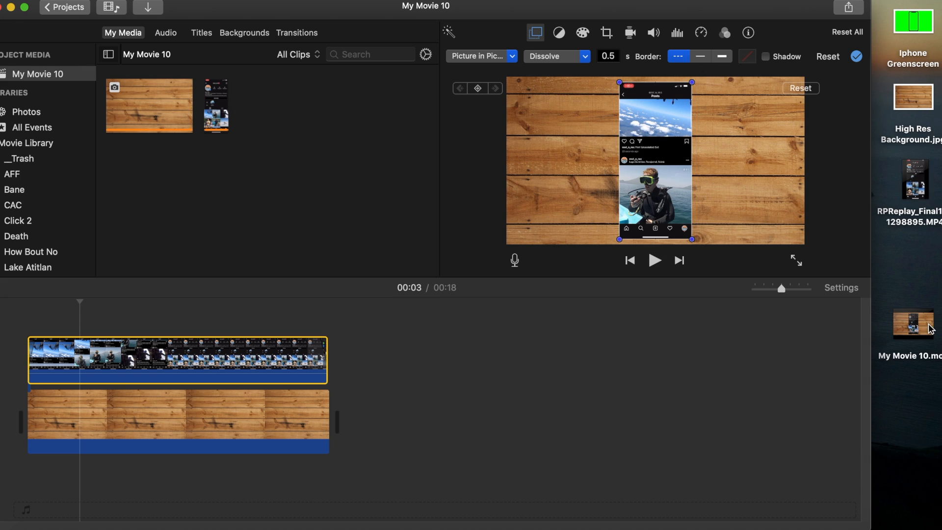
Step: Append My Movie 10.mov from the desktop to the timeline and overlay the Iphone Greenscreen image along its full length
{"action": "mouse_move", "coordinate": [928, 330]}
{"action": "left_click_drag", "start_coordinate": [929, 329], "coordinate": [514, 421]}
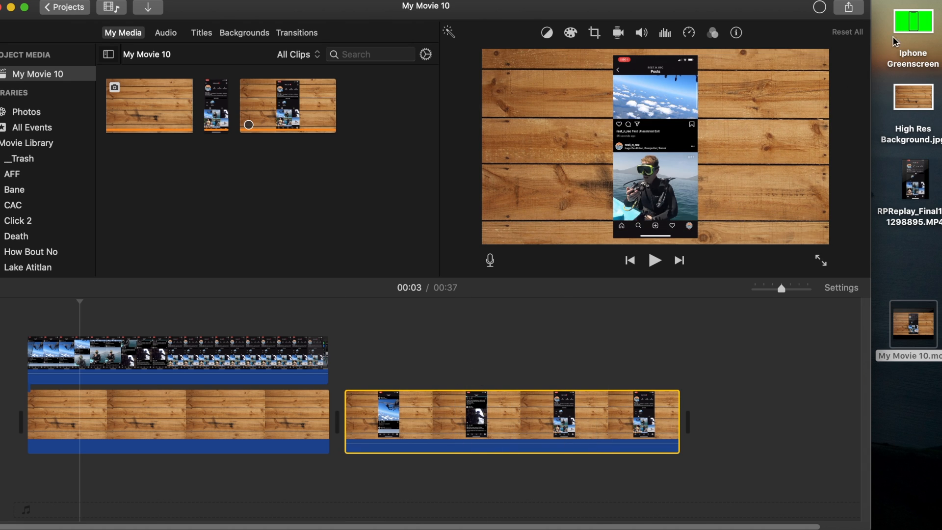
{"action": "left_click_drag", "start_coordinate": [905, 27], "coordinate": [344, 360]}
{"action": "left_click_drag", "start_coordinate": [415, 358], "coordinate": [689, 357]}
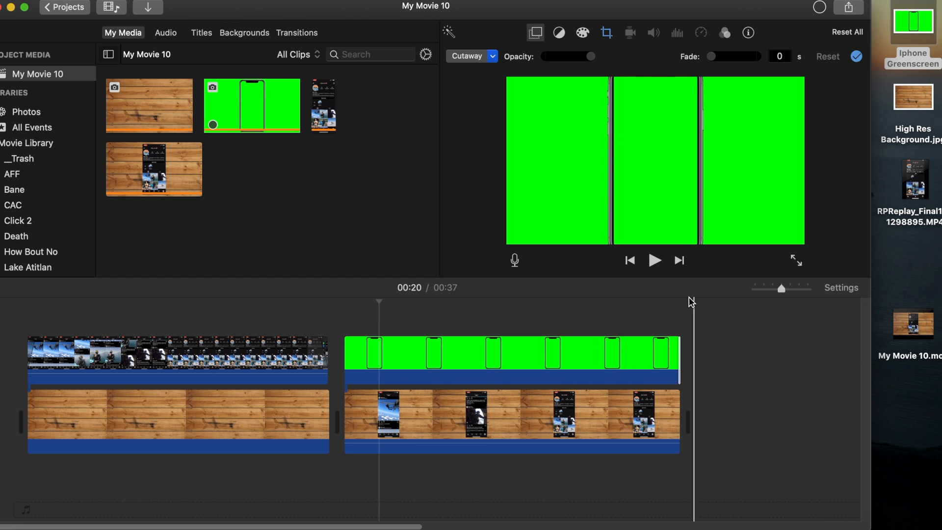
Step: Set the Iphone Greenscreen overlay's crop style to Crop to Fill
{"action": "left_click", "coordinate": [607, 34]}
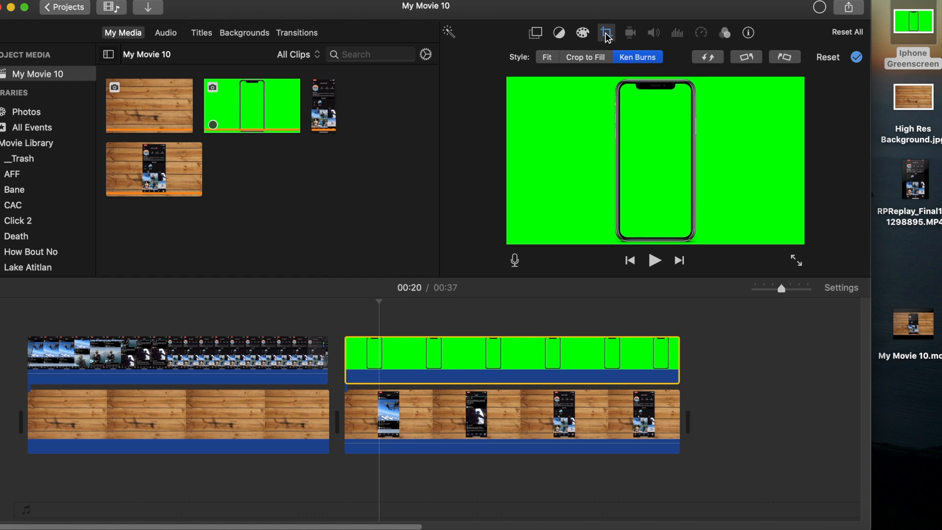
{"action": "left_click", "coordinate": [578, 60]}
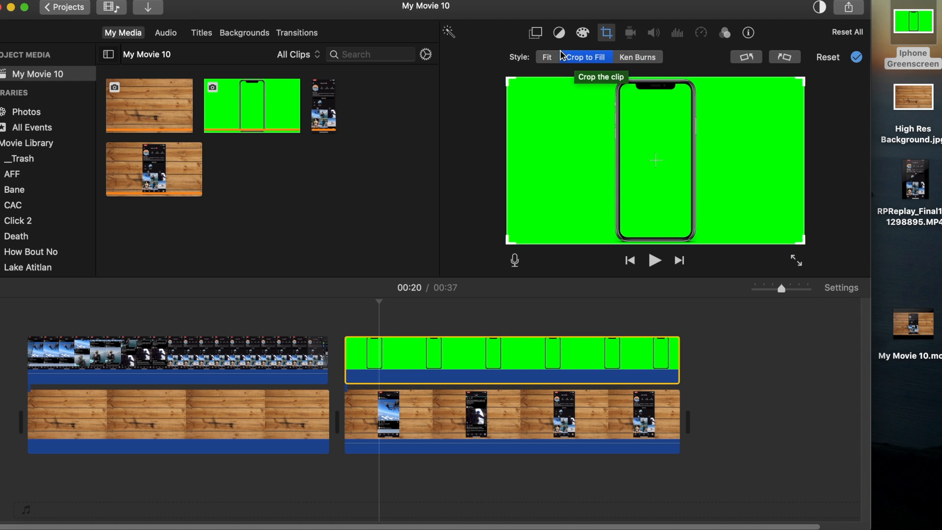
{"action": "left_click", "coordinate": [546, 57]}
{"action": "left_click", "coordinate": [572, 60]}
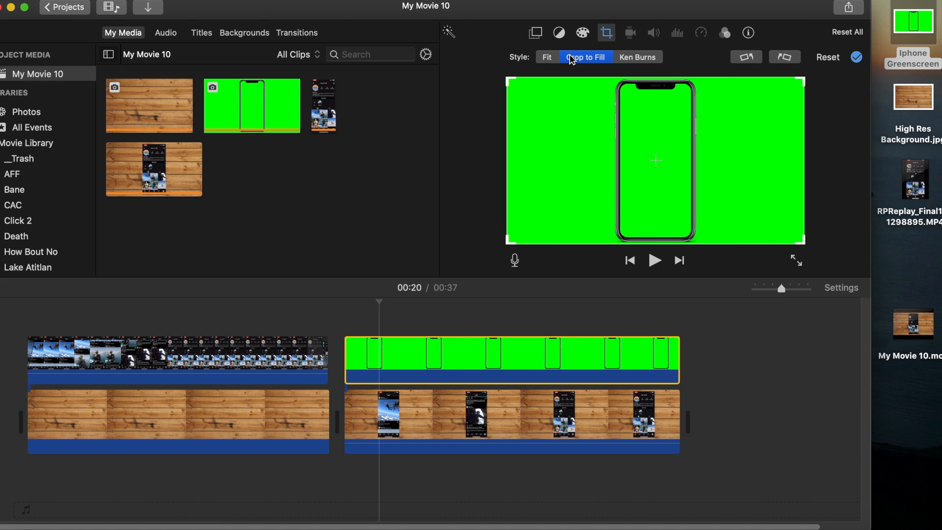
Step: Set the Iphone Greenscreen clip's overlay mode to Green/Blue Screen
{"action": "left_click", "coordinate": [536, 35]}
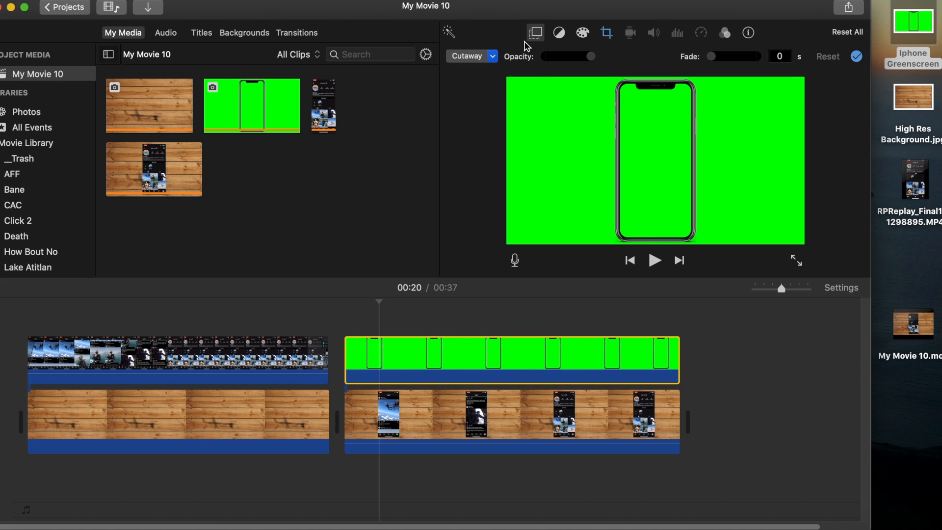
{"action": "left_click", "coordinate": [493, 57]}
{"action": "left_click", "coordinate": [487, 84]}
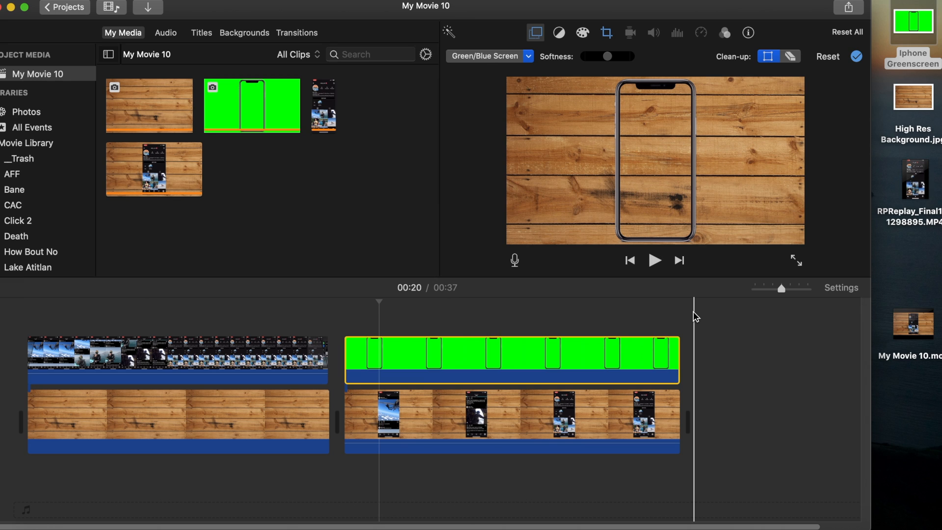
Step: Select the picture-in-picture phone recording around 14 seconds and nudge its position slightly downward in the frame
{"action": "left_click", "coordinate": [264, 355]}
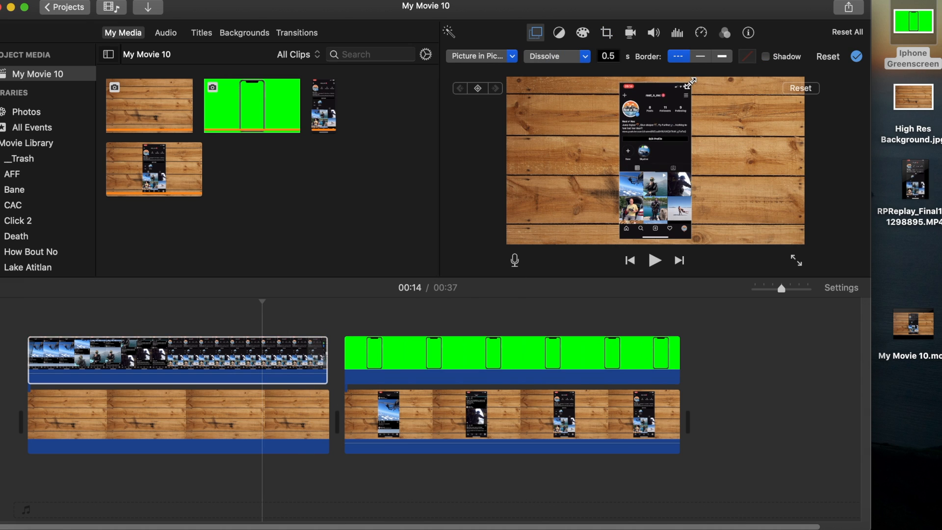
{"action": "left_click_drag", "start_coordinate": [663, 119], "coordinate": [663, 121]}
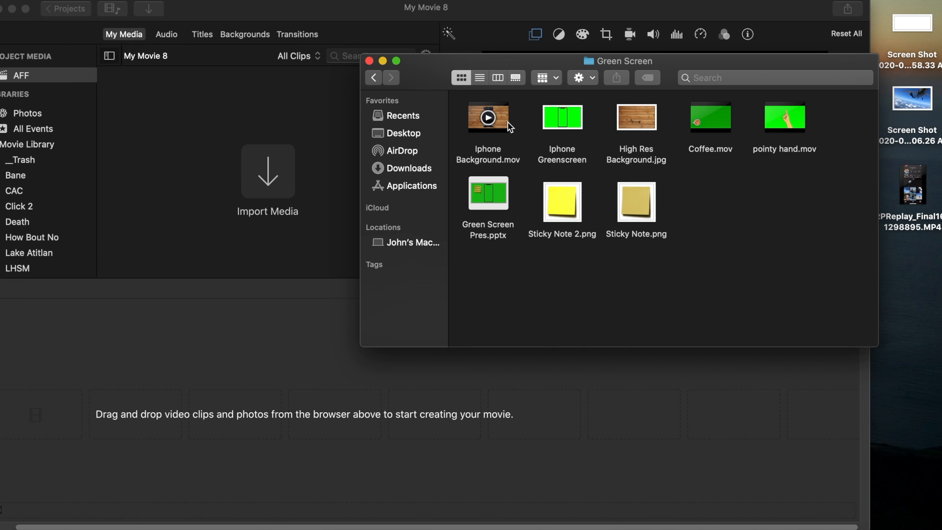
Step: Add Iphone Background.mov from the Green Screen folder to the My Movie 8 timeline and place the playhead at 1 second
{"action": "left_click_drag", "start_coordinate": [503, 121], "coordinate": [151, 403]}
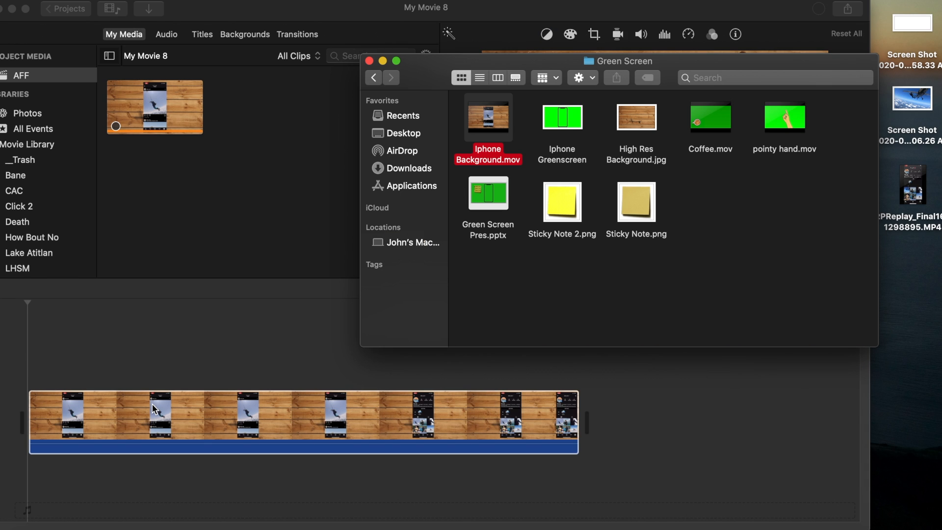
{"action": "left_click", "coordinate": [81, 375]}
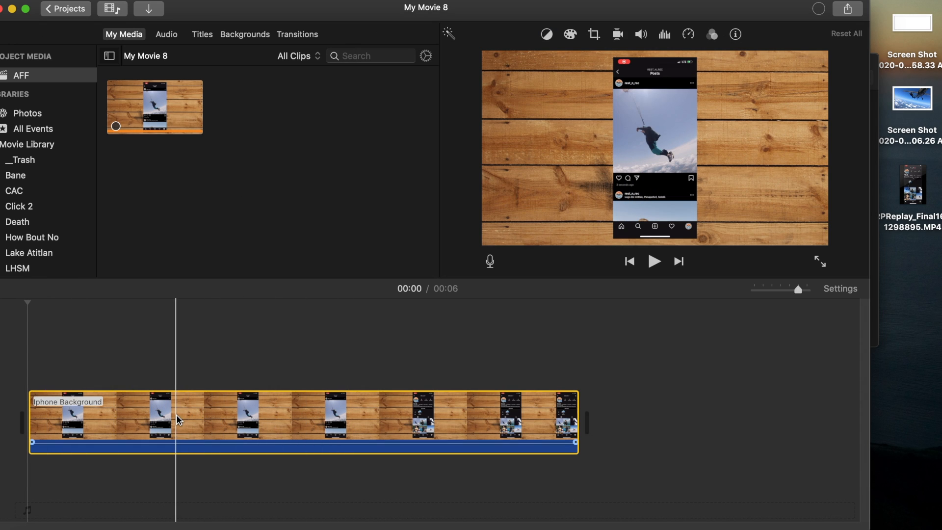
{"action": "left_click", "coordinate": [185, 425]}
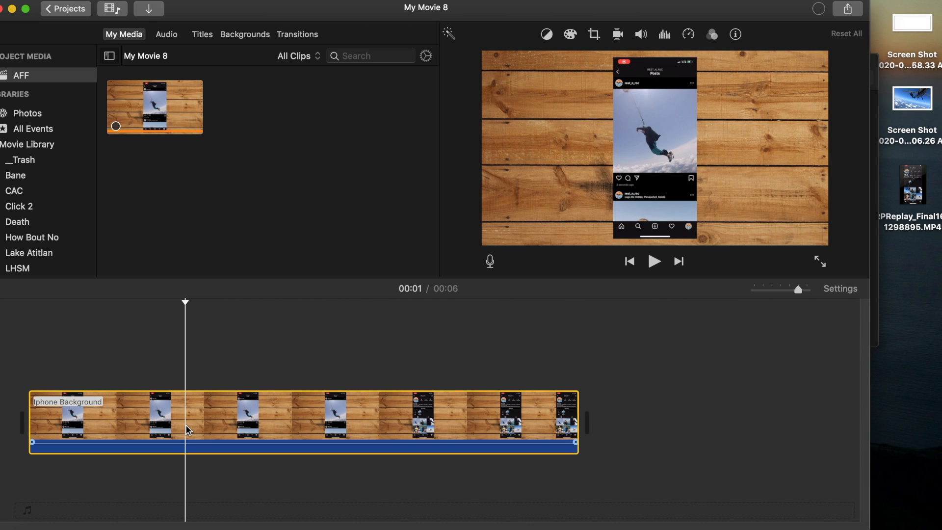
Step: Paste two more copies of the Iphone Background clip and overlay the RPReplay phone recording above them from the start of the timeline
{"action": "key", "text": "super+v"}
{"action": "key", "text": "super+v"}
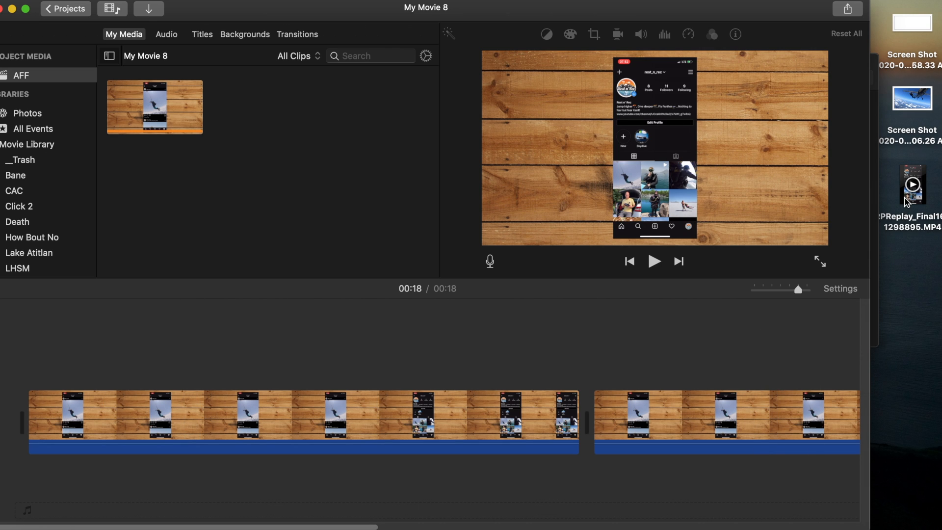
{"action": "left_click_drag", "start_coordinate": [905, 196], "coordinate": [12, 359]}
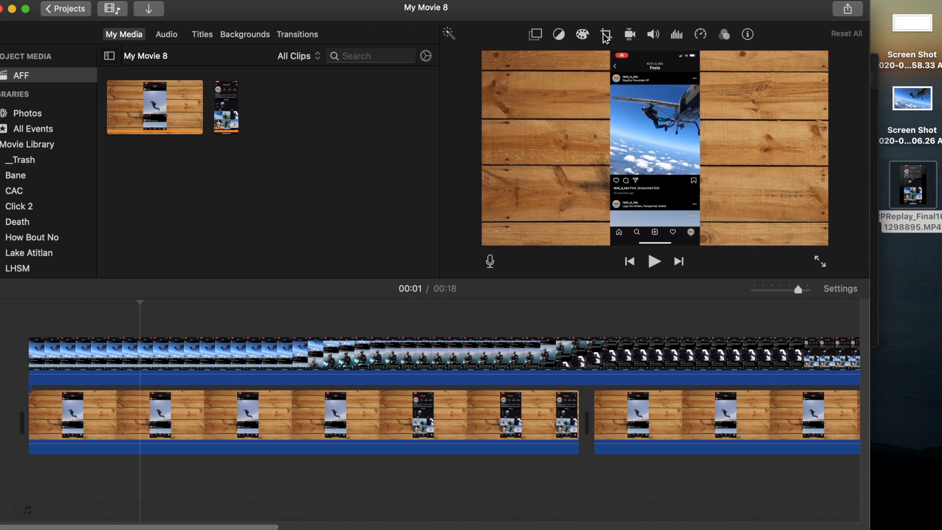
Step: Set the phone recording's crop style to Fit and its overlay mode to Picture in Picture
{"action": "left_click", "coordinate": [606, 35]}
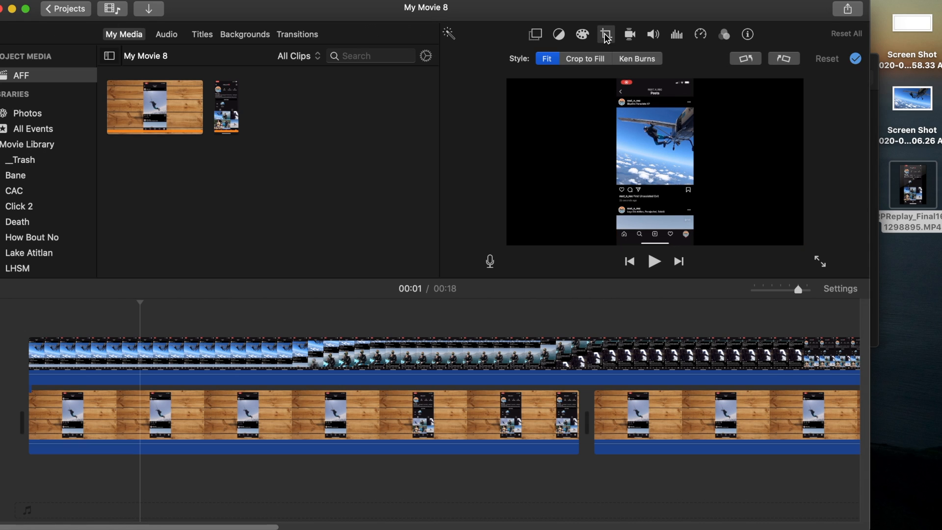
{"action": "left_click", "coordinate": [537, 39]}
{"action": "left_click", "coordinate": [492, 58]}
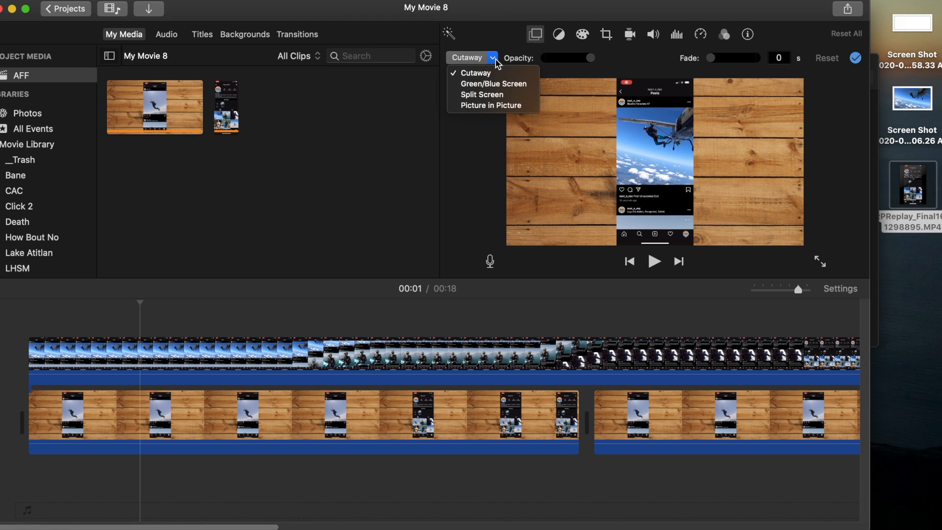
{"action": "left_click", "coordinate": [492, 106]}
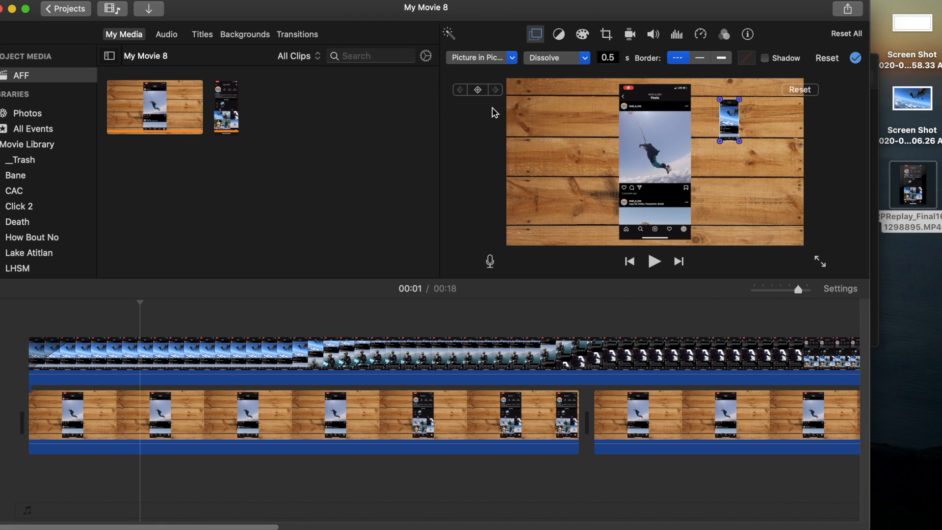
Step: Enlarge the picture-in-picture recording to cover the phone screen area on the wood background and shorten its opening dissolve to about 0.12 s
{"action": "left_click_drag", "start_coordinate": [726, 123], "coordinate": [620, 231]}
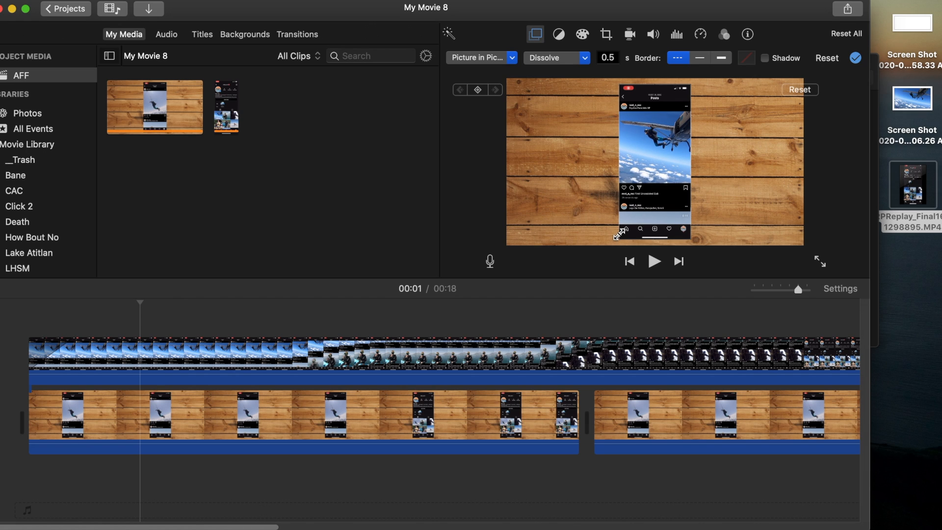
{"action": "left_click_drag", "start_coordinate": [656, 172], "coordinate": [654, 170]}
{"action": "left_click", "coordinate": [472, 320]}
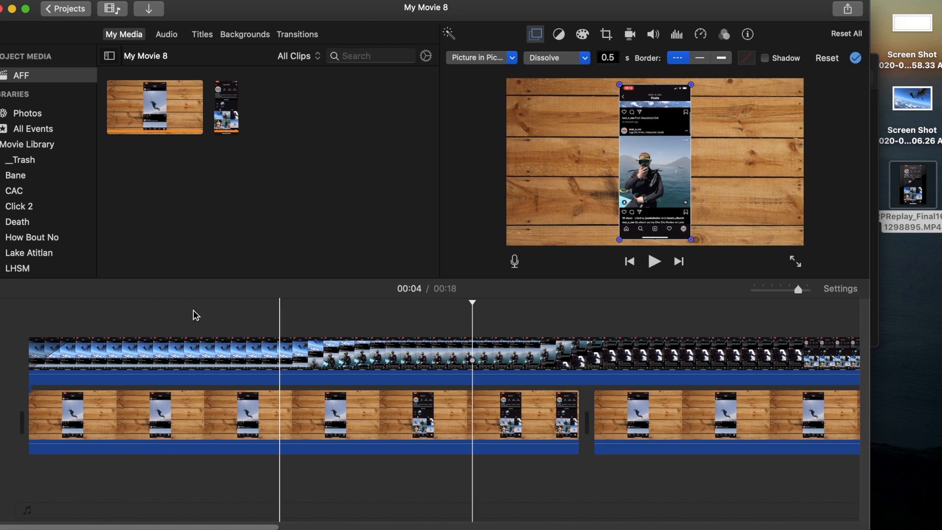
{"action": "left_click", "coordinate": [37, 358]}
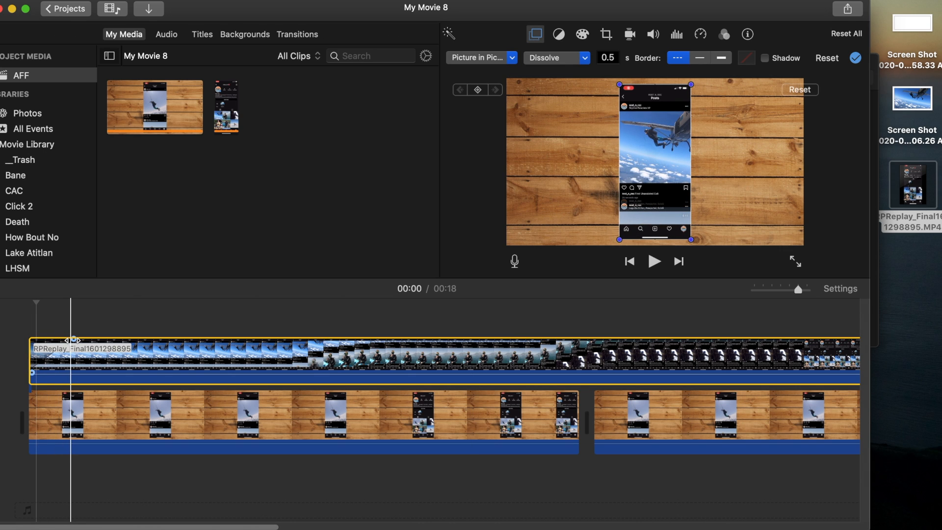
{"action": "left_click_drag", "start_coordinate": [72, 340], "coordinate": [45, 340]}
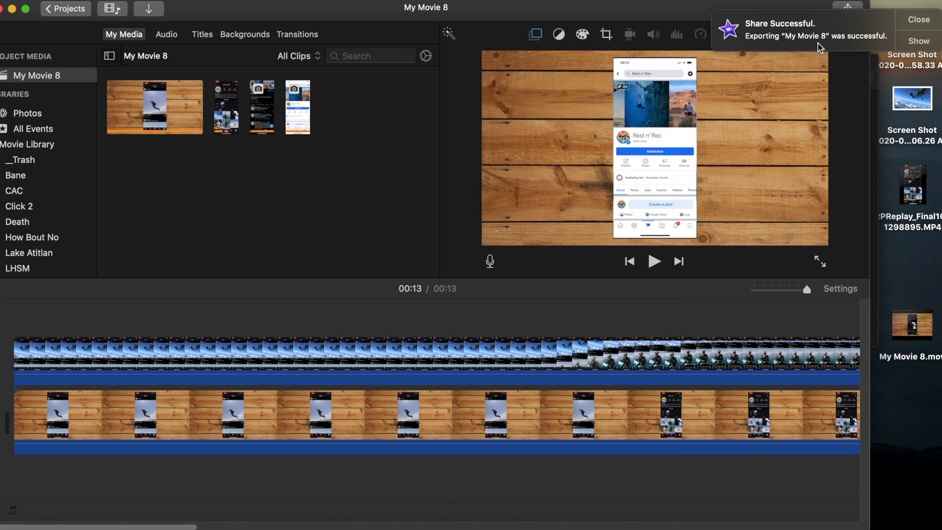
Step: Add the exported My Movie 8.mov from the desktop to the empty My Movie 9 timeline
{"action": "mouse_move", "coordinate": [904, 320]}
{"action": "left_click", "coordinate": [912, 328]}
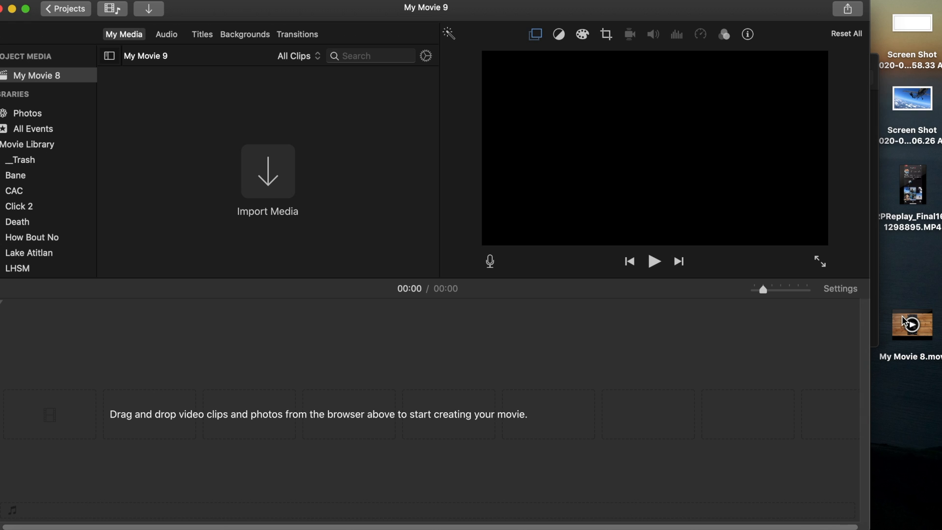
{"action": "left_click_drag", "start_coordinate": [904, 322], "coordinate": [255, 376]}
Step: Overlay the Iphone Greenscreen image from the Green Screen folder above the clip's start and extend it to the clip's end
{"action": "left_click", "coordinate": [876, 181]}
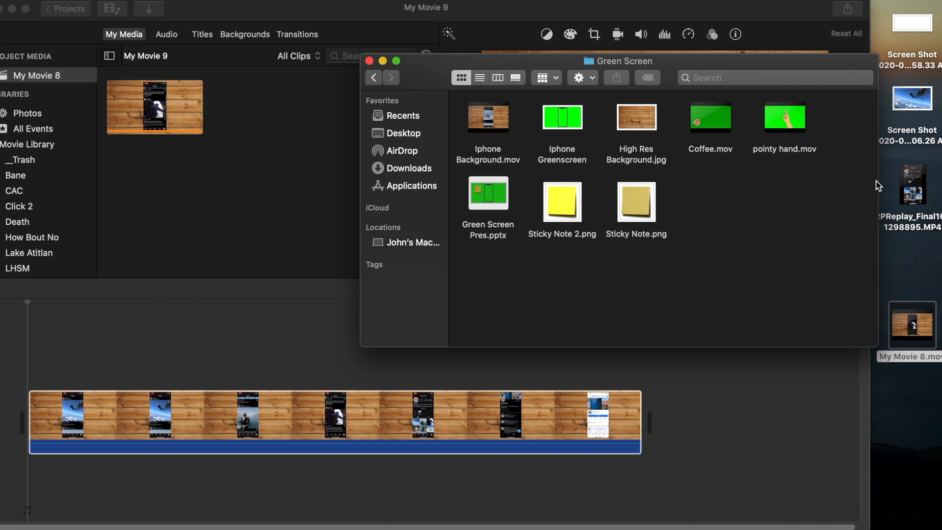
{"action": "left_click_drag", "start_coordinate": [555, 119], "coordinate": [28, 338]}
{"action": "left_click_drag", "start_coordinate": [206, 358], "coordinate": [641, 357]}
Step: Set the Iphone Greenscreen overlay's crop style to Fit and its overlay mode to Green/Blue Screen
{"action": "left_click", "coordinate": [607, 35]}
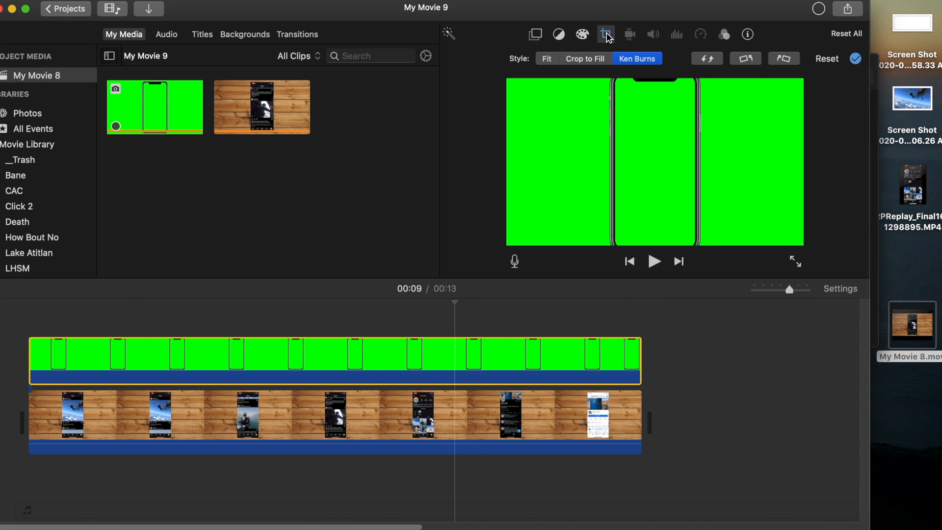
{"action": "left_click", "coordinate": [549, 62]}
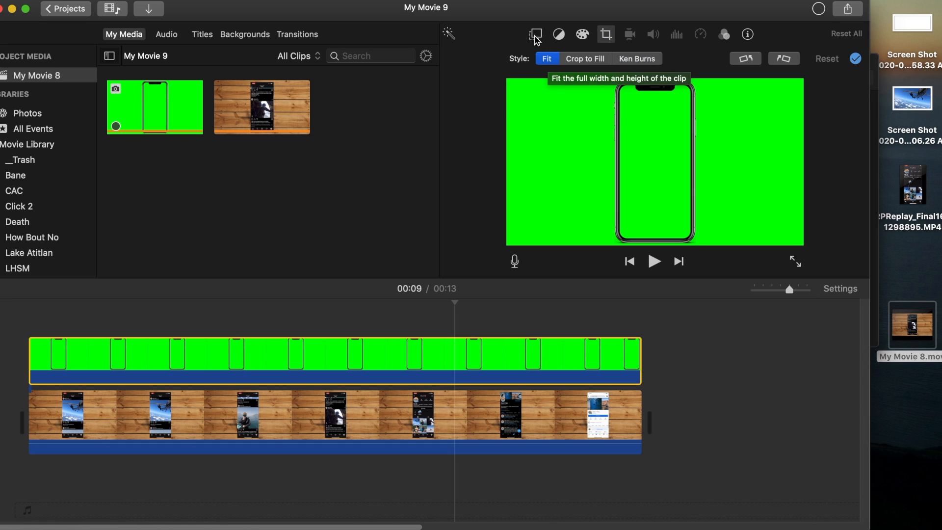
{"action": "left_click", "coordinate": [534, 35]}
{"action": "left_click", "coordinate": [493, 59]}
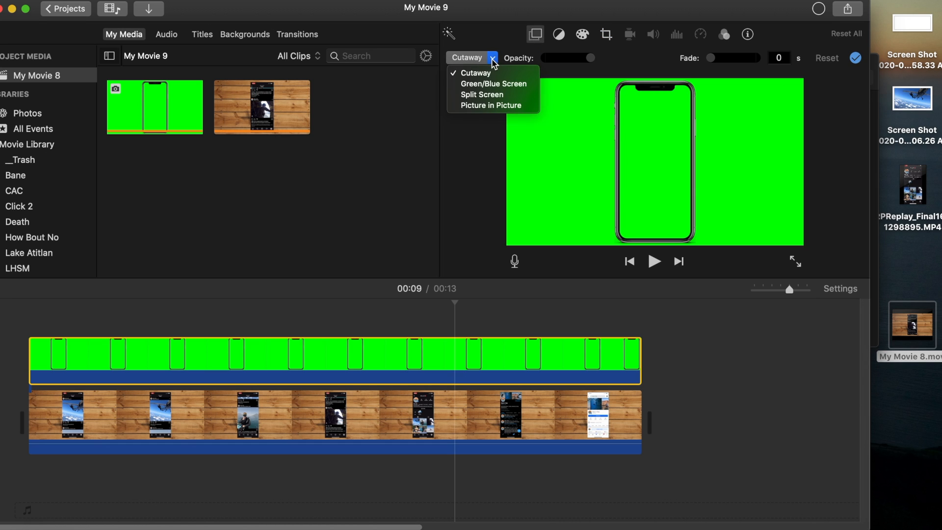
{"action": "left_click", "coordinate": [483, 83]}
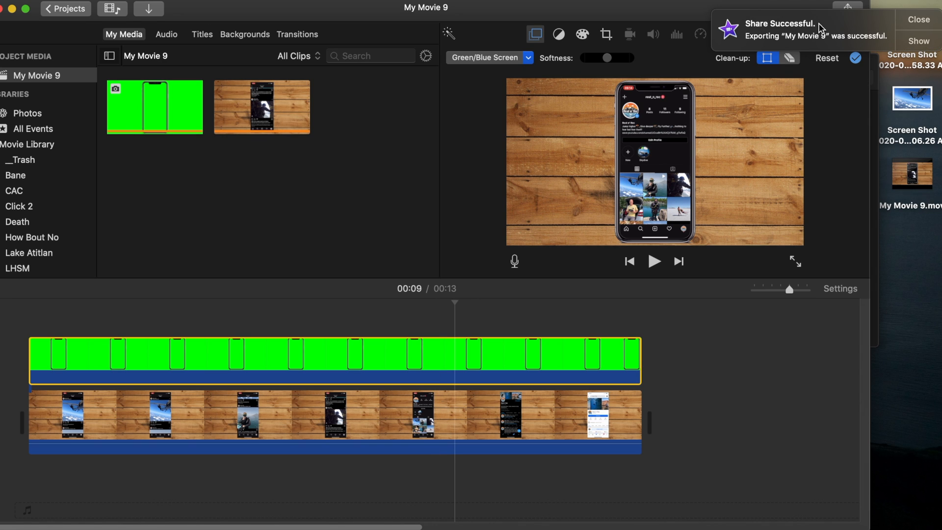
Step: Clear all clips from the My Movie 9 timeline and add the exported My Movie 9.mov from the desktop
{"action": "left_click", "coordinate": [913, 178]}
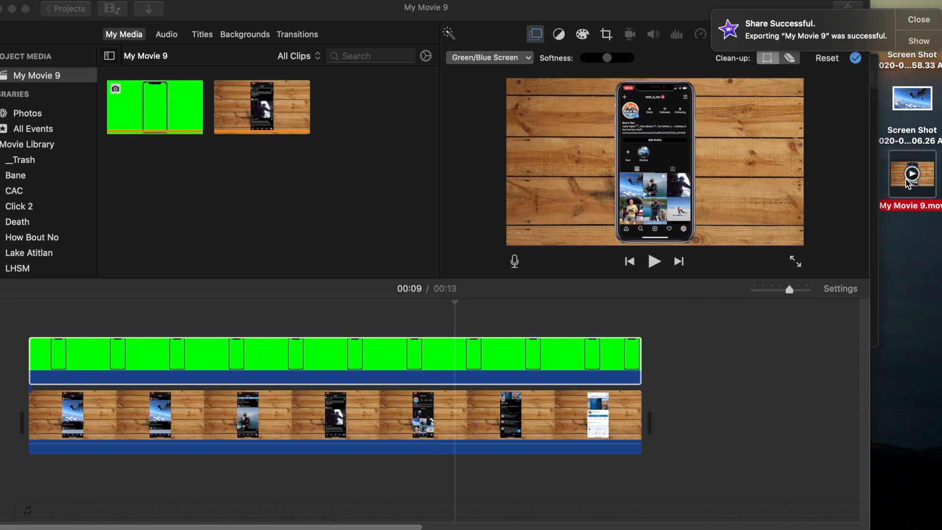
{"action": "left_click", "coordinate": [579, 415]}
{"action": "key", "text": "super+a"}
{"action": "key", "text": "Delete"}
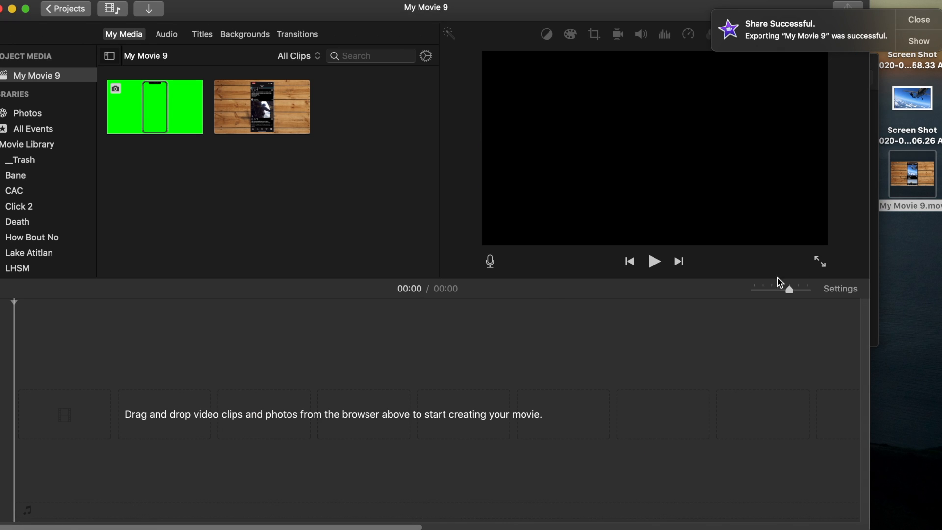
{"action": "left_click_drag", "start_coordinate": [891, 175], "coordinate": [80, 397]}
Step: Overlay Coffee.mov from the Green Screen folder above the start of the My Movie 9 clip
{"action": "left_click", "coordinate": [34, 374]}
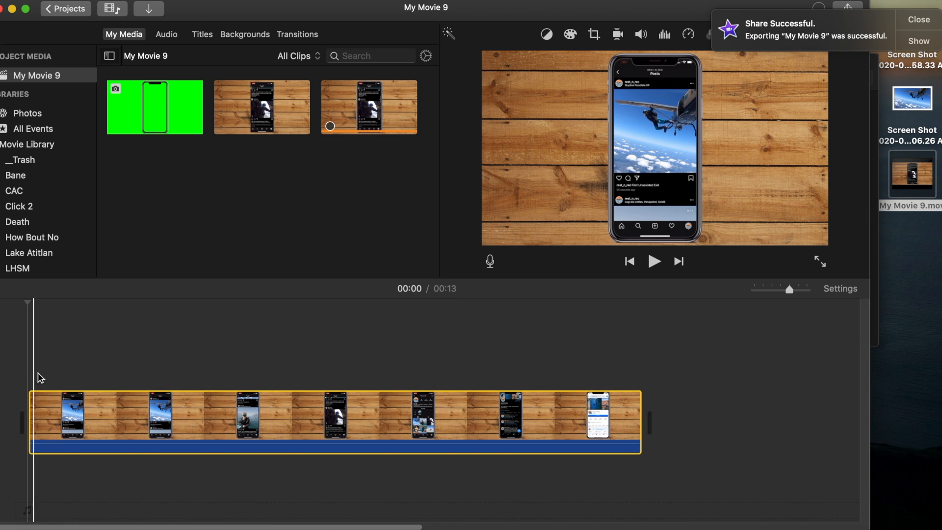
{"action": "left_click", "coordinate": [874, 273]}
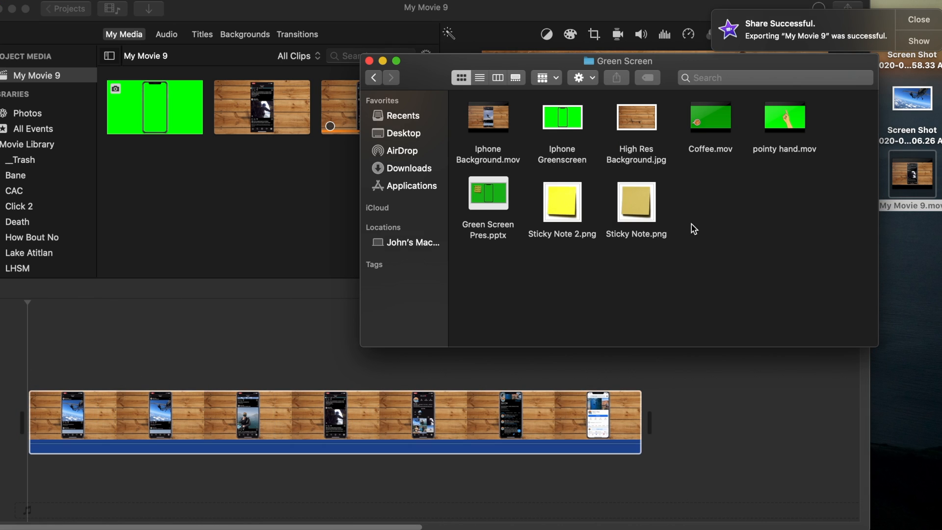
{"action": "left_click_drag", "start_coordinate": [717, 121], "coordinate": [28, 358]}
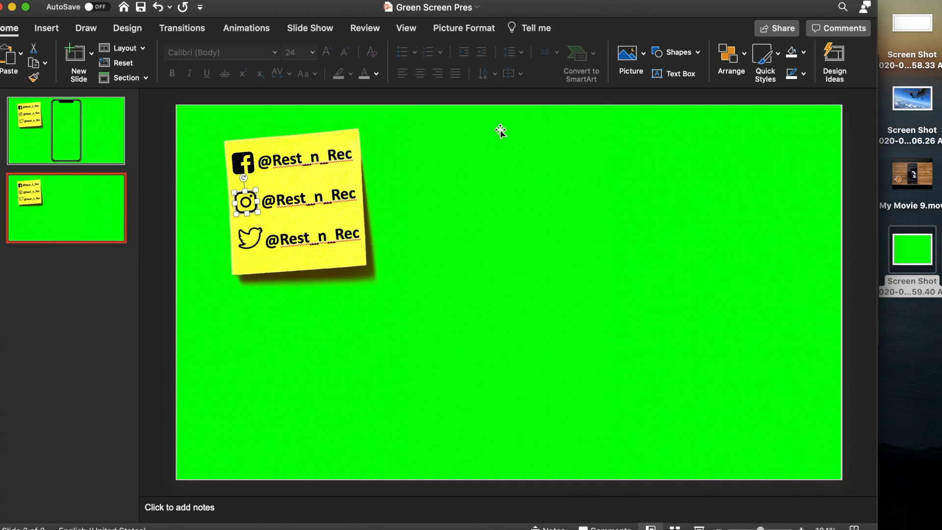
Step: Nudge the Twitter icon slightly down on the sticky note of slide 2 in the Green Screen Pres presentation
{"action": "left_click", "coordinate": [253, 240]}
{"action": "key", "text": "Down"}
{"action": "key", "text": "Down"}
{"action": "key", "text": "Down"}
{"action": "key", "text": "Down"}
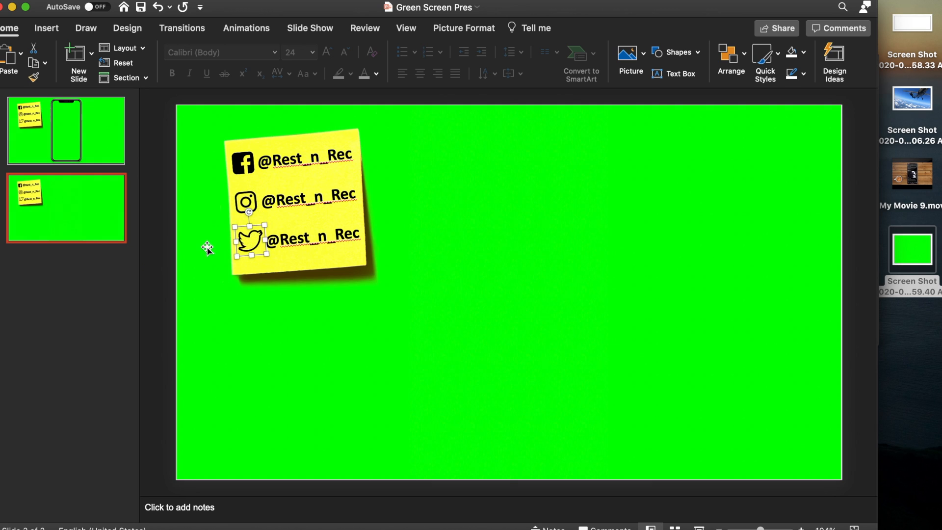
{"action": "left_click", "coordinate": [207, 248]}
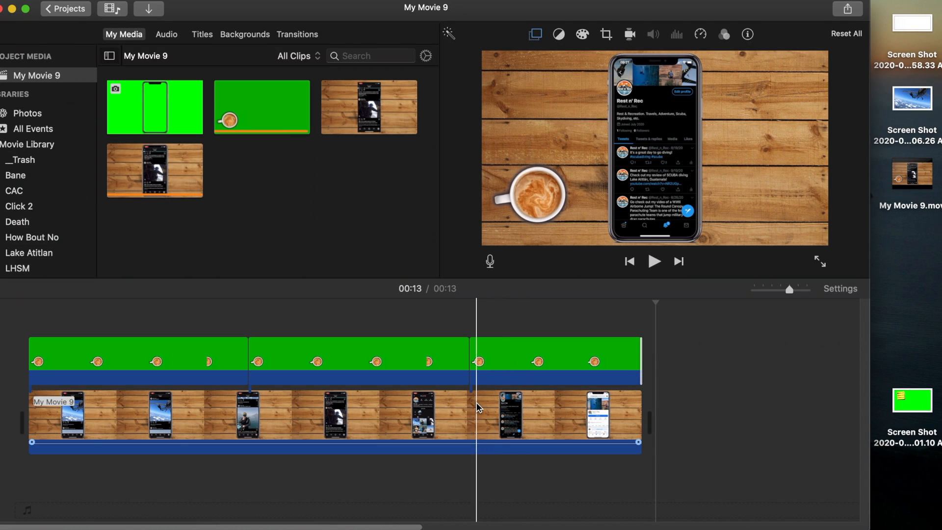
Step: Switch to iMovie, delete the existing My Movie 9 clip and add the newly exported My Movie 9.mov with the coffee cup
{"action": "left_click", "coordinate": [475, 402]}
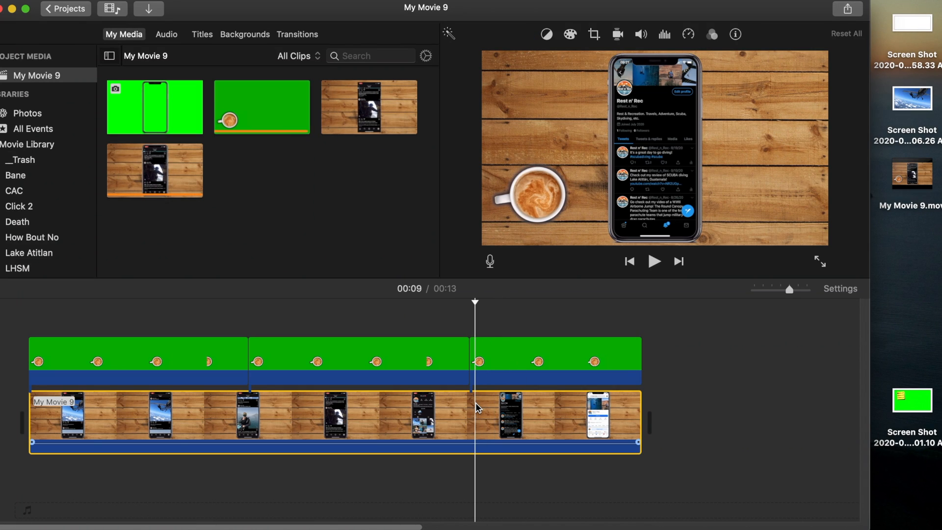
{"action": "key", "text": "Delete"}
{"action": "left_click_drag", "start_coordinate": [912, 174], "coordinate": [417, 395]}
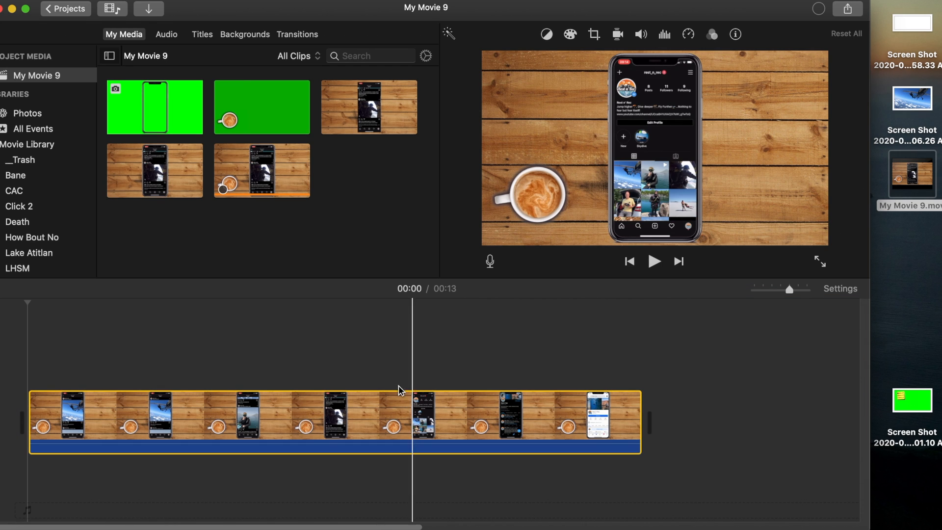
Step: Overlay the green sticky-note screenshot along the whole My Movie 9 clip and set its overlay mode to Green/Blue Screen
{"action": "left_click", "coordinate": [904, 407]}
{"action": "left_click_drag", "start_coordinate": [904, 406], "coordinate": [20, 354]}
{"action": "left_click", "coordinate": [538, 37]}
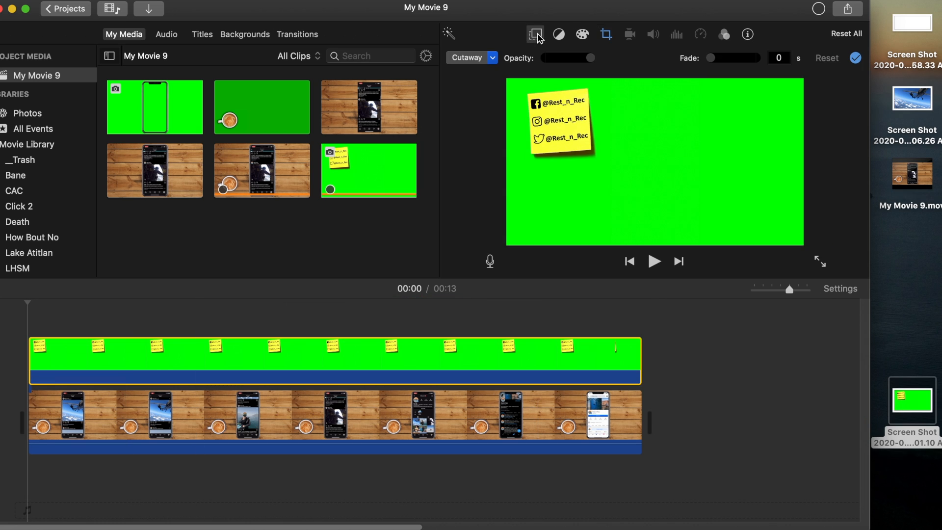
{"action": "left_click", "coordinate": [494, 57]}
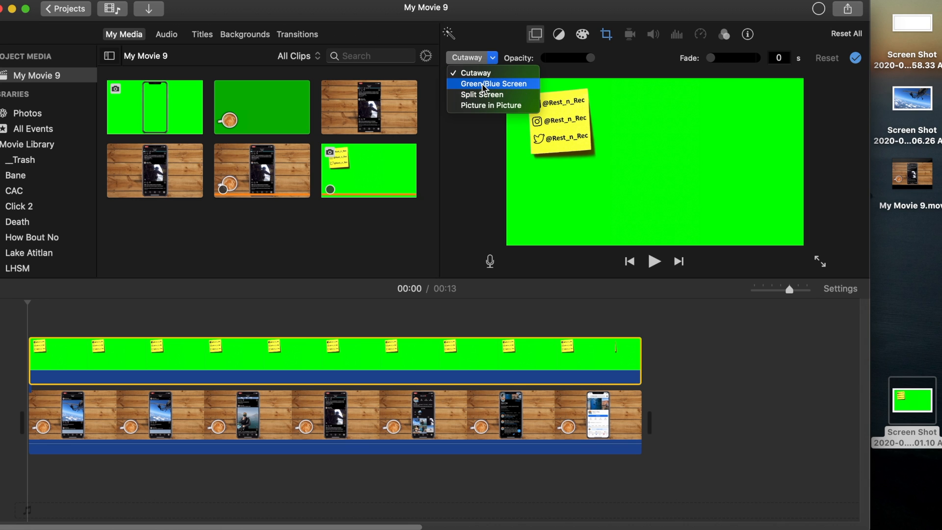
{"action": "left_click", "coordinate": [484, 84]}
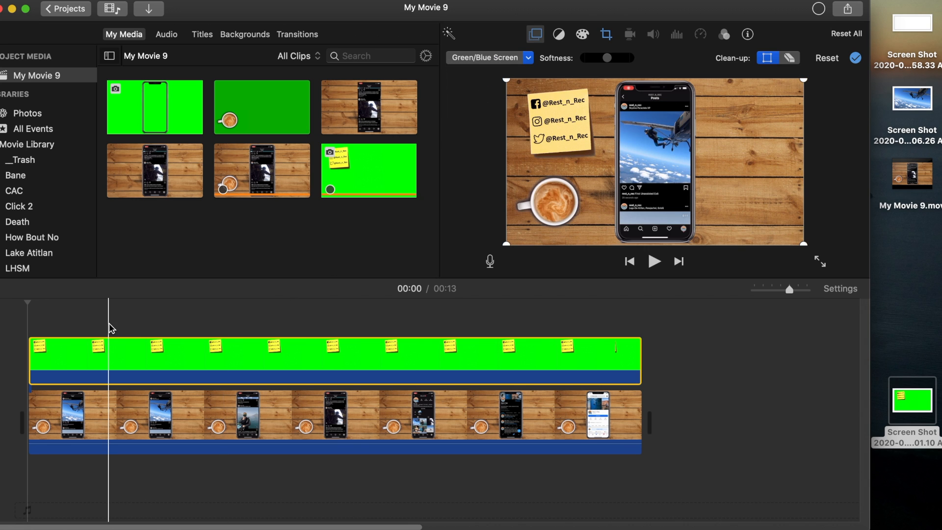